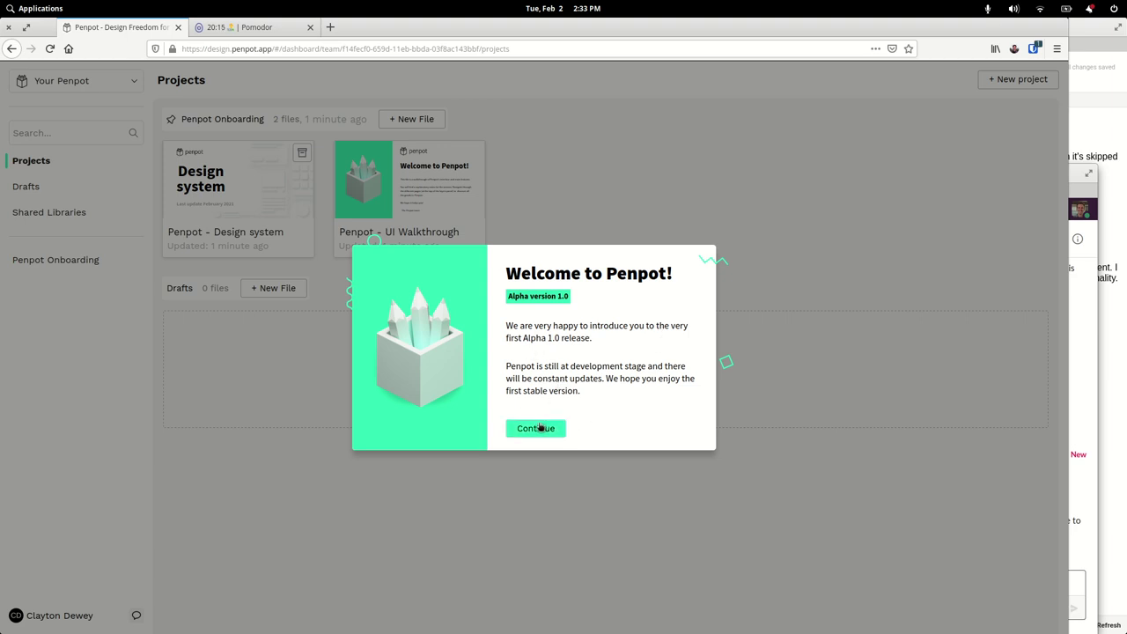
Move the onboarding past the open-source contributor page to the design libraries slide.
{"action": "left_click", "coordinate": [541, 428]}
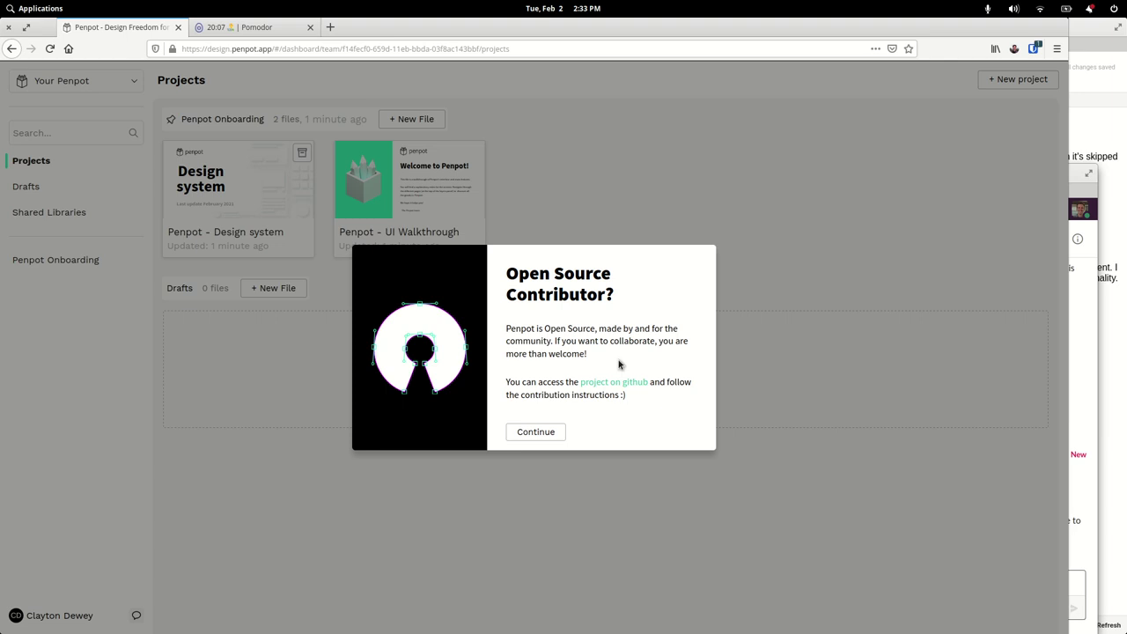
{"action": "left_click", "coordinate": [545, 433]}
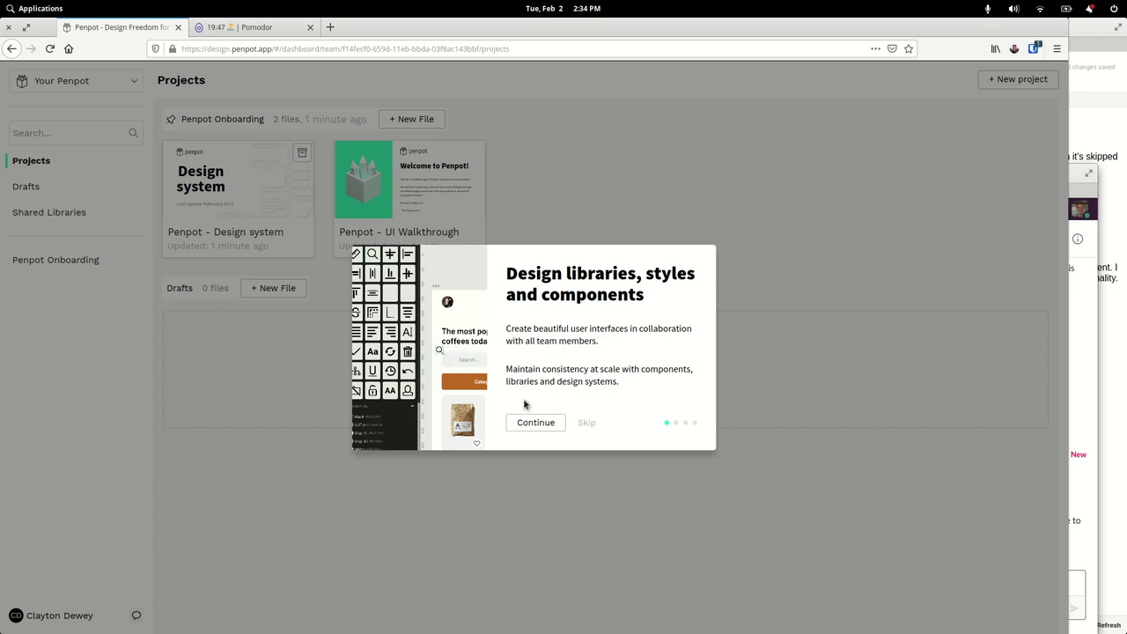
Page through the interactions, feedback and final slides to finish the onboarding tour.
{"action": "left_click", "coordinate": [534, 431]}
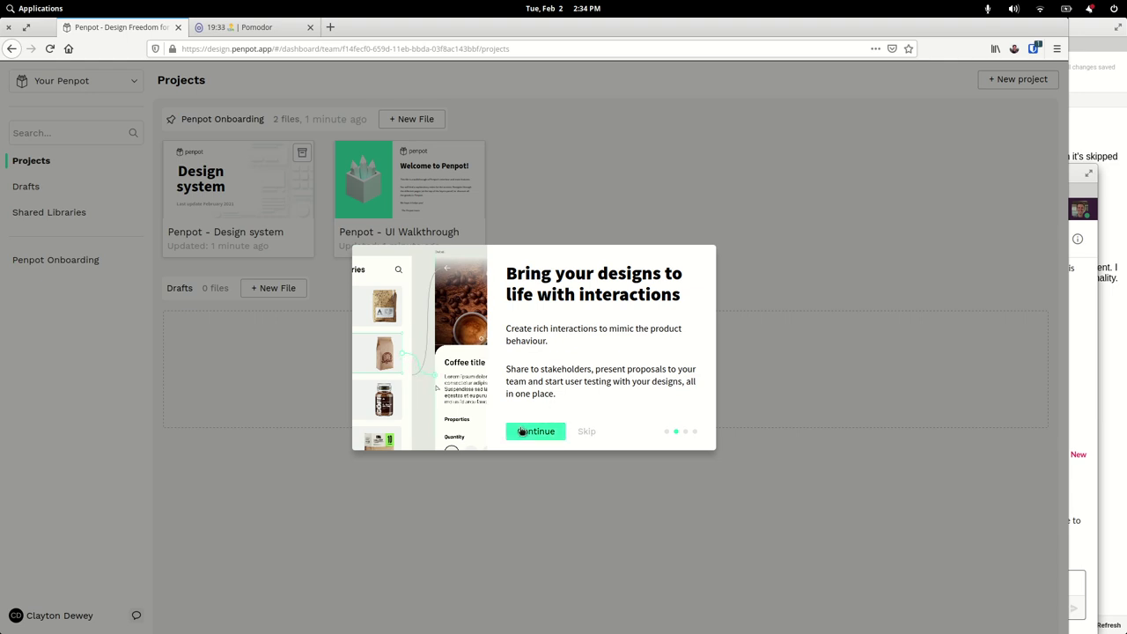
{"action": "left_click", "coordinate": [521, 432]}
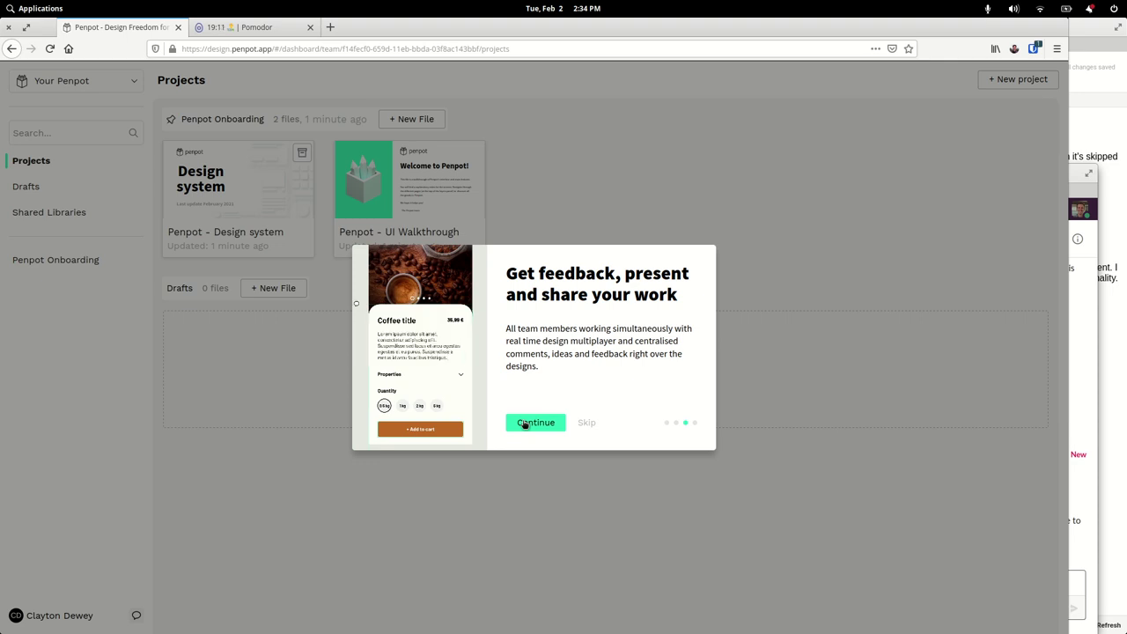
{"action": "left_click", "coordinate": [535, 423]}
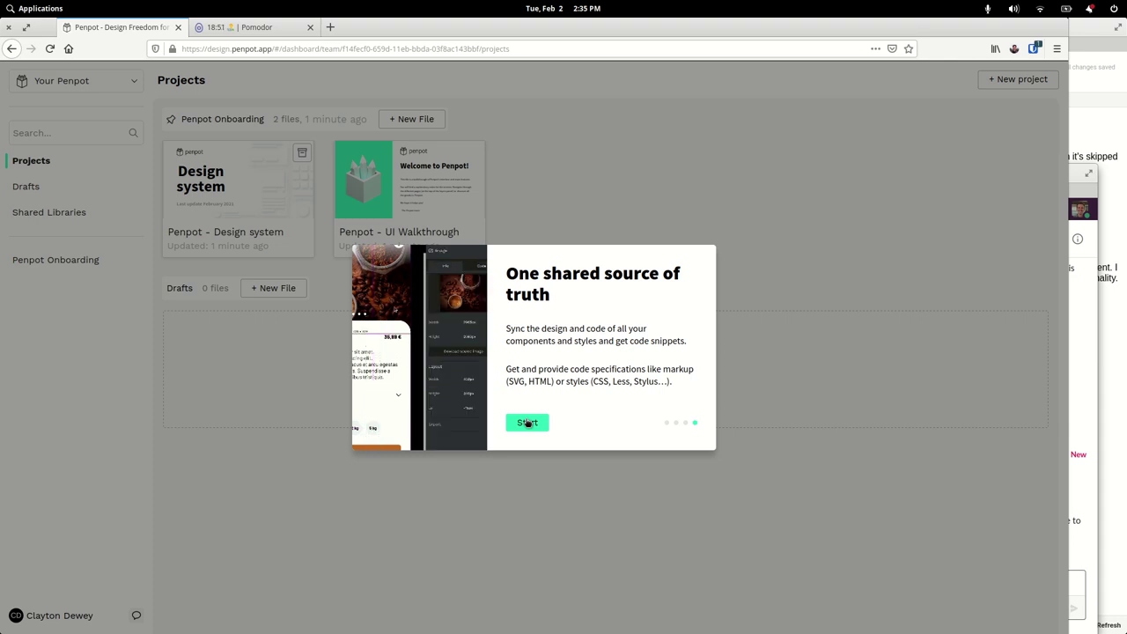
{"action": "left_click", "coordinate": [527, 423]}
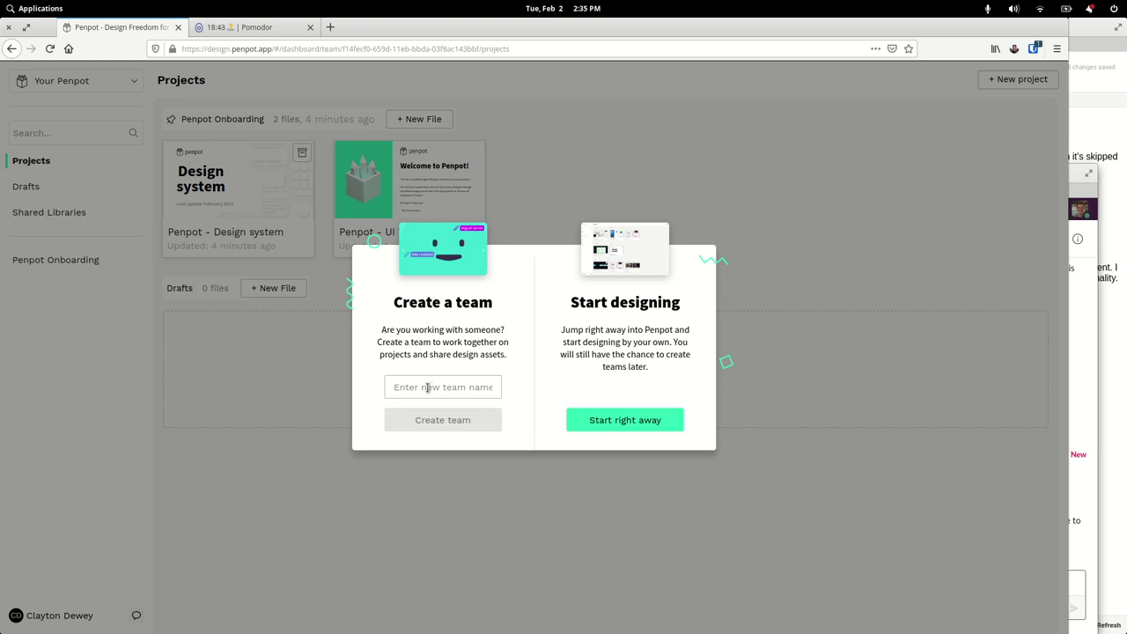
Skip team creation and create 'New File 1' in Drafts.
{"action": "left_click", "coordinate": [630, 418]}
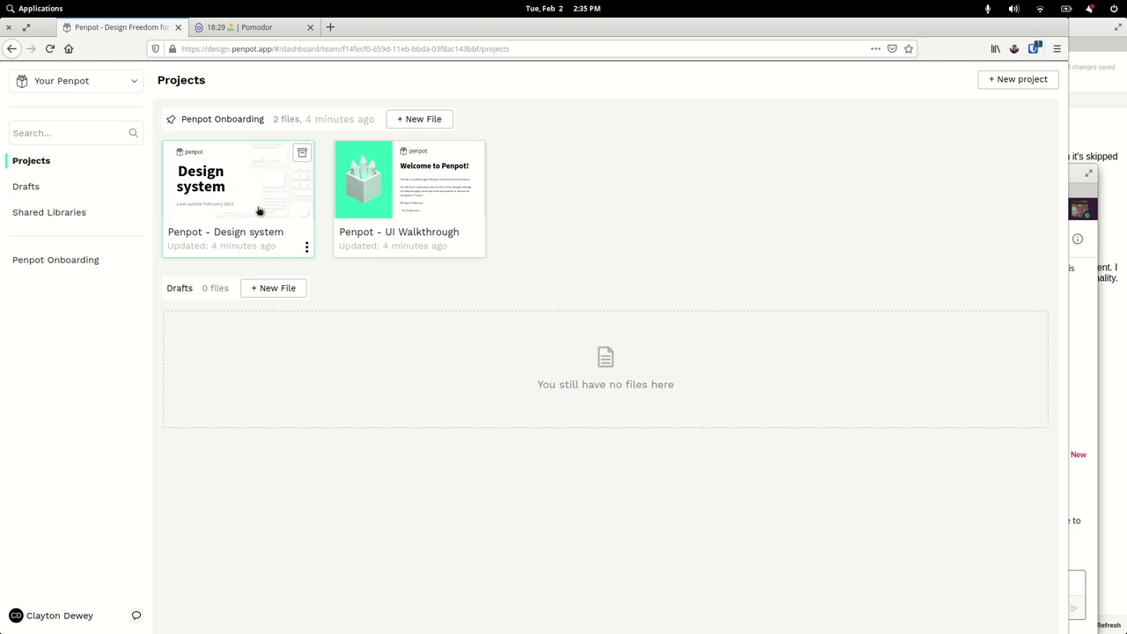
{"action": "left_click", "coordinate": [277, 287]}
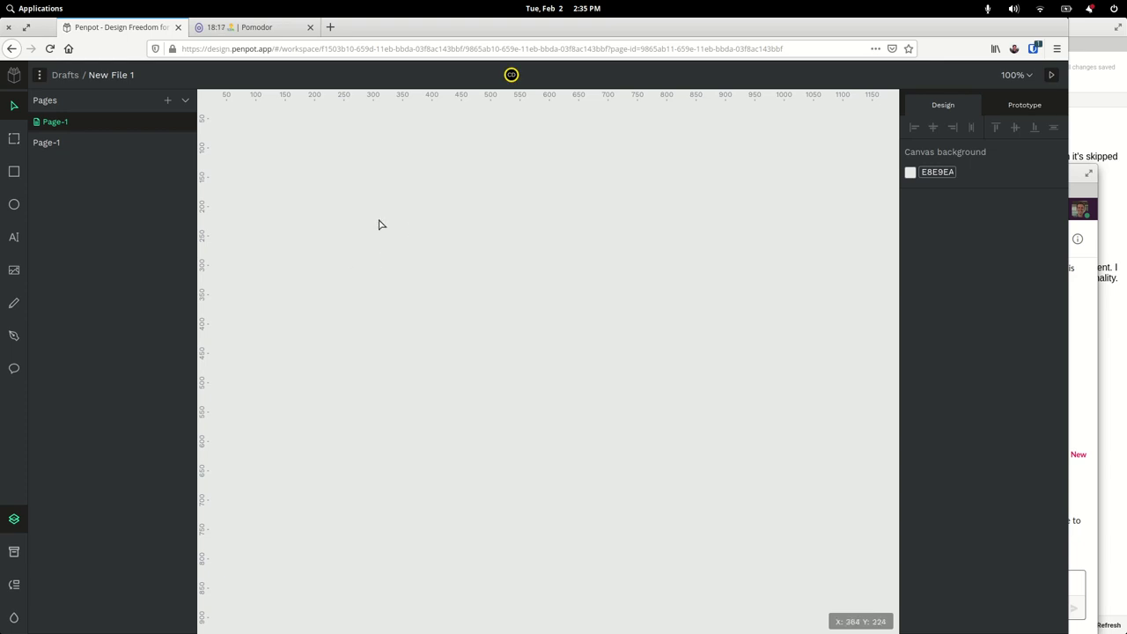
Draw a 382 × 481 px artboard on the Page-1 canvas.
{"action": "scroll", "coordinate": [334, 230], "scroll_direction": "up", "scroll_amount": 5}
{"action": "scroll", "coordinate": [334, 230], "scroll_direction": "left", "scroll_amount": 1}
{"action": "scroll", "coordinate": [335, 229], "scroll_direction": "down", "scroll_amount": 5}
{"action": "scroll", "coordinate": [335, 230], "scroll_direction": "left", "scroll_amount": 1}
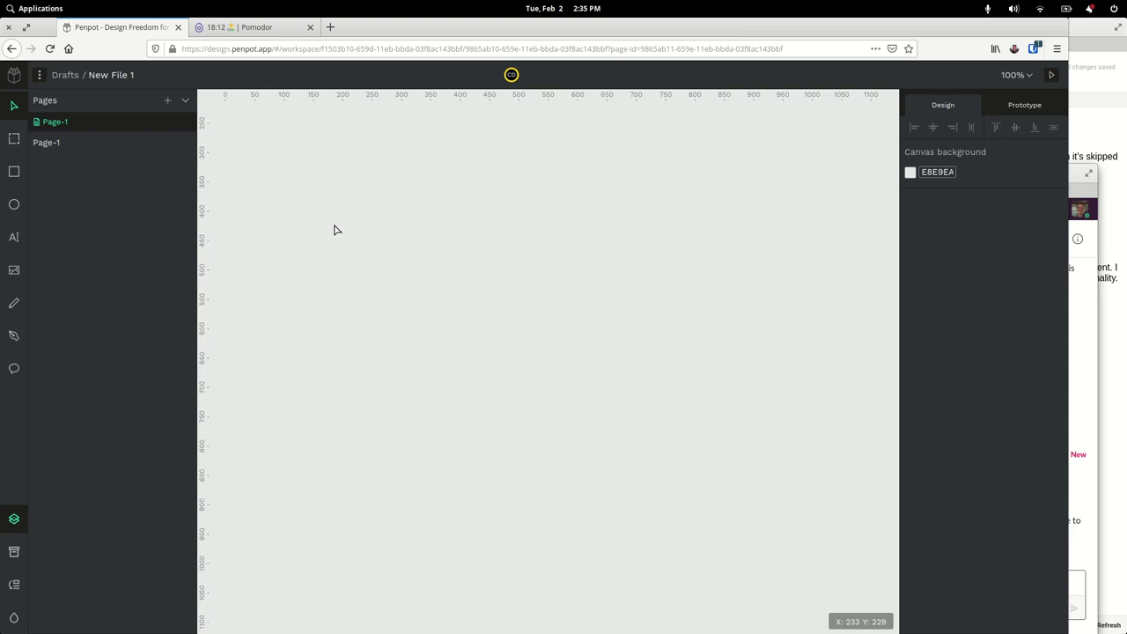
{"action": "key", "text": "b"}
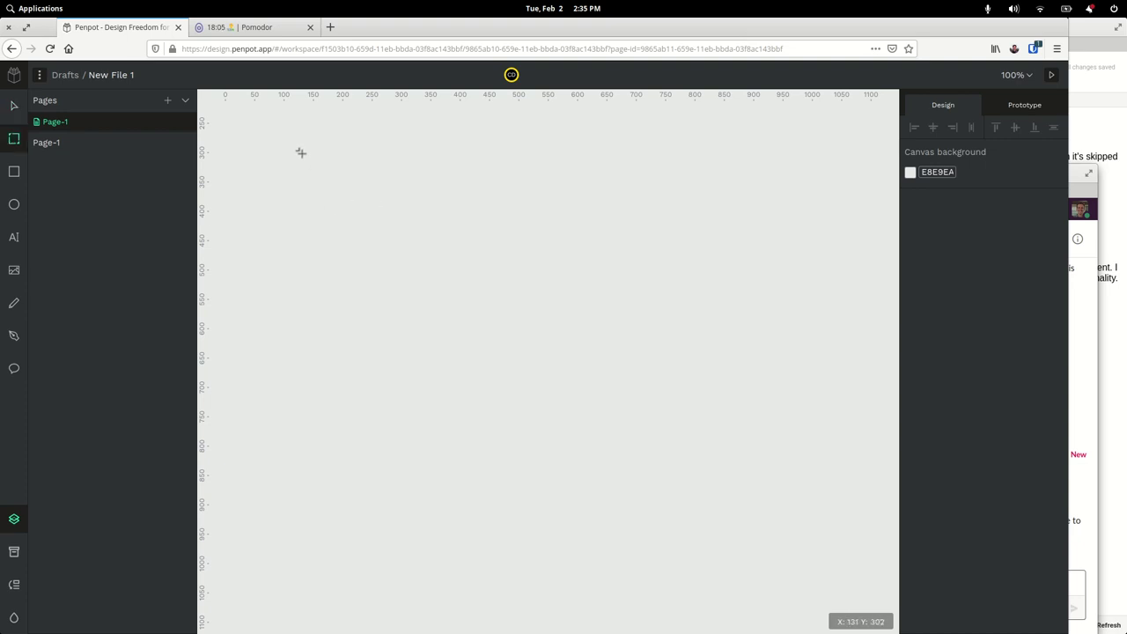
{"action": "left_click_drag", "start_coordinate": [301, 154], "coordinate": [525, 435]}
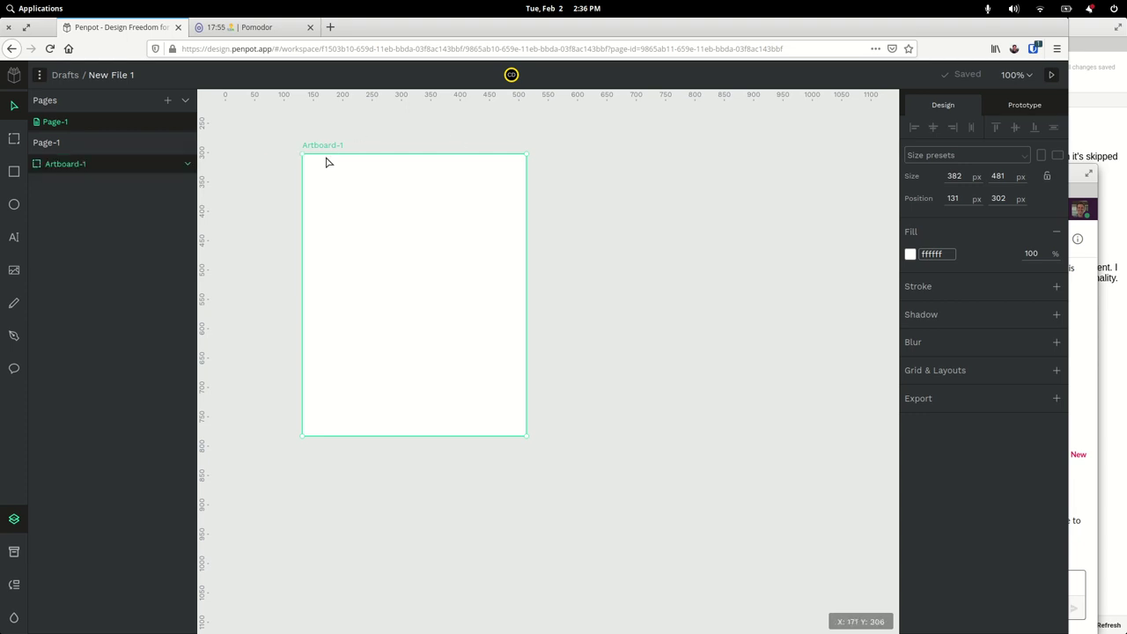
Rename Artboard-1 to 'Homepage' in the layers list.
{"action": "left_click", "coordinate": [325, 159]}
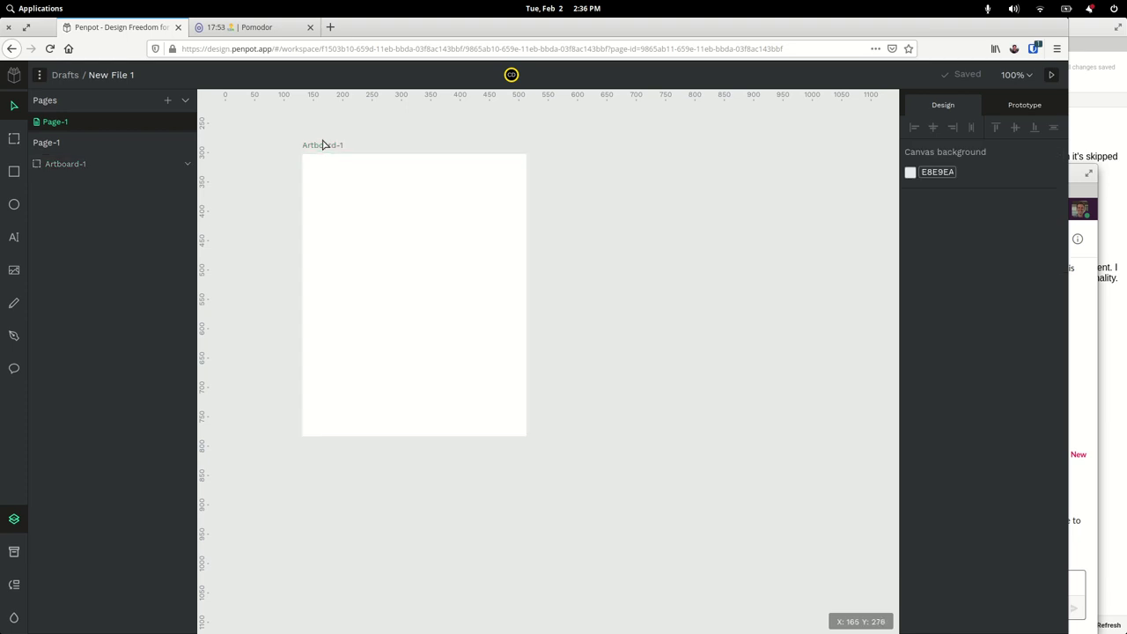
{"action": "left_click", "coordinate": [324, 147]}
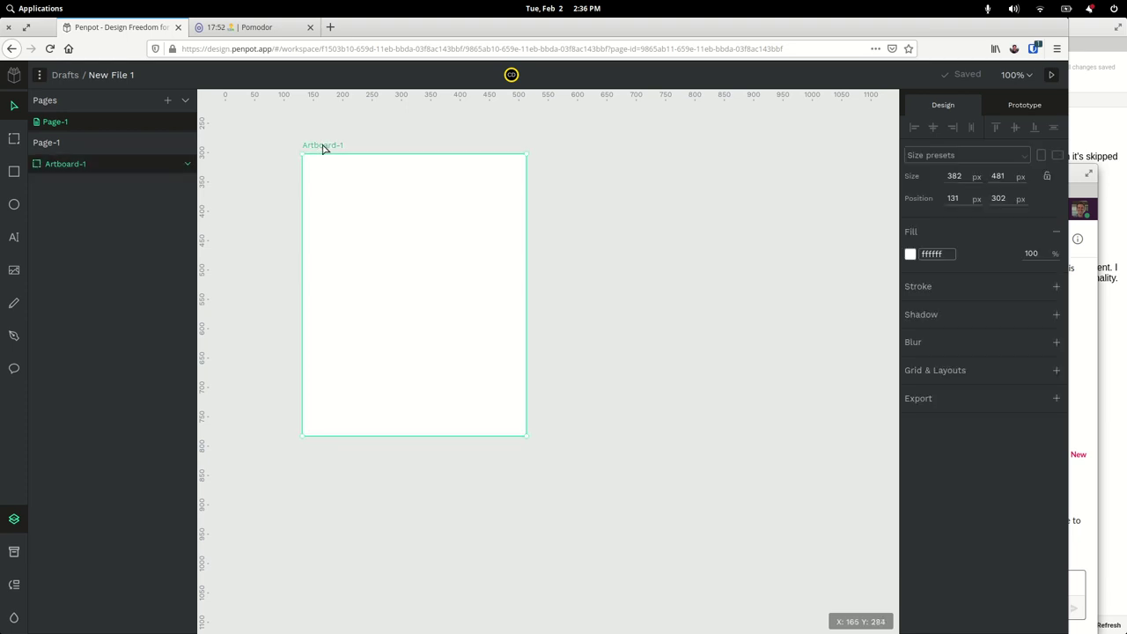
{"action": "double_click", "coordinate": [110, 164]}
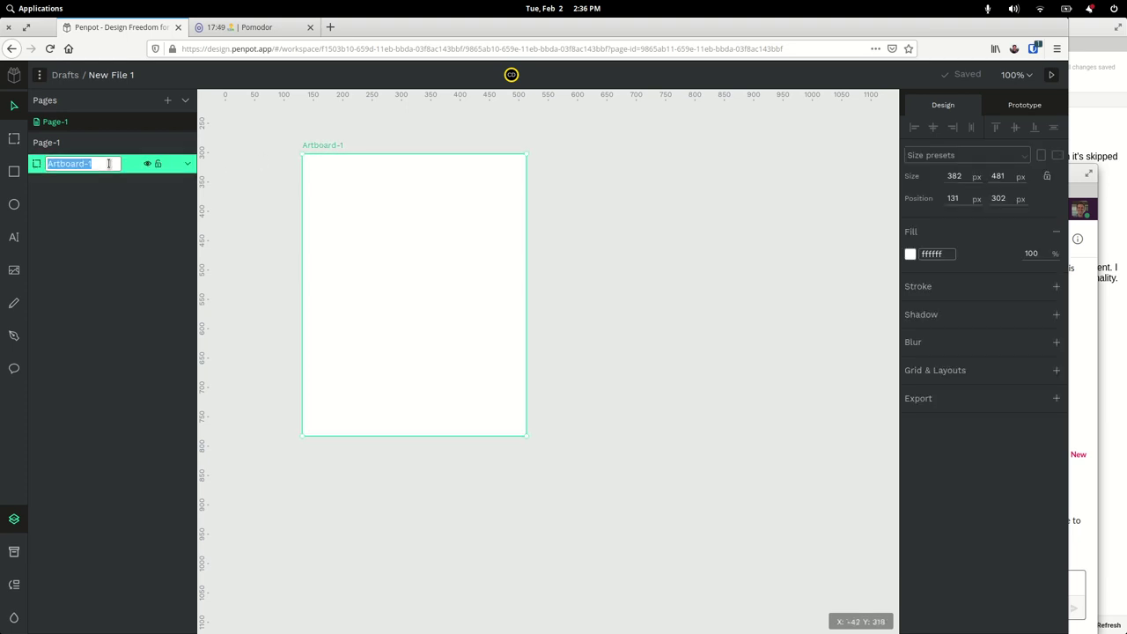
{"action": "type", "text": "Homepage"}
{"action": "left_click", "coordinate": [290, 252]}
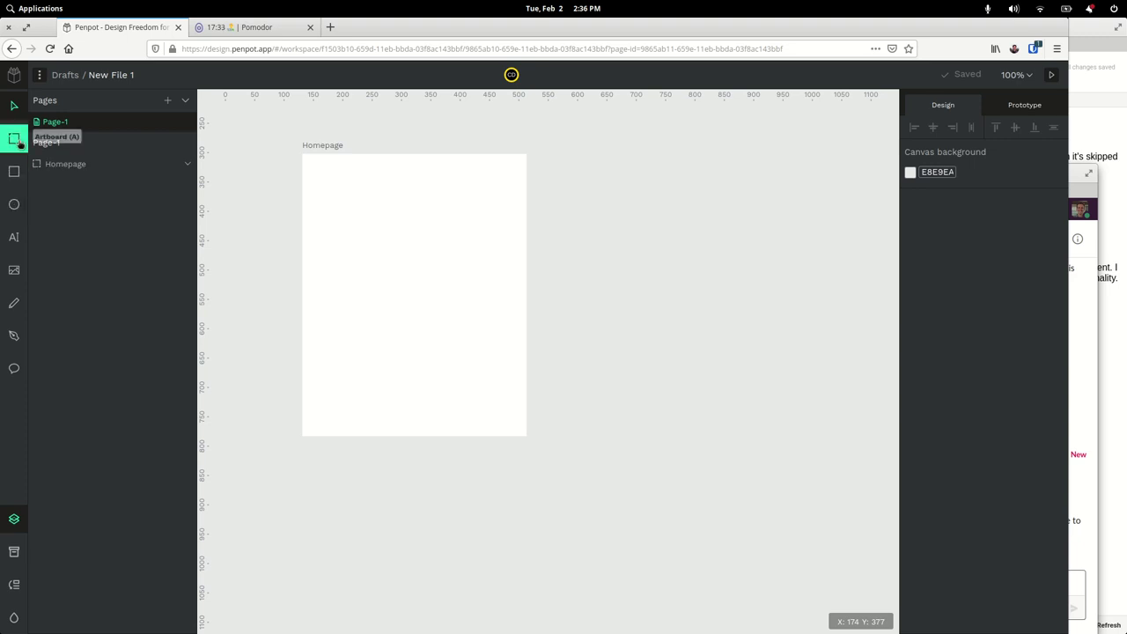
Draw a grey 382 × 37 bar spanning the top edge of Homepage.
{"action": "key", "text": "r"}
{"action": "mouse_move", "coordinate": [325, 180]}
{"action": "left_mouse_down"}
{"action": "mouse_move", "coordinate": [395, 221]}
{"action": "mouse_move", "coordinate": [526, 202]}
{"action": "left_mouse_up"}
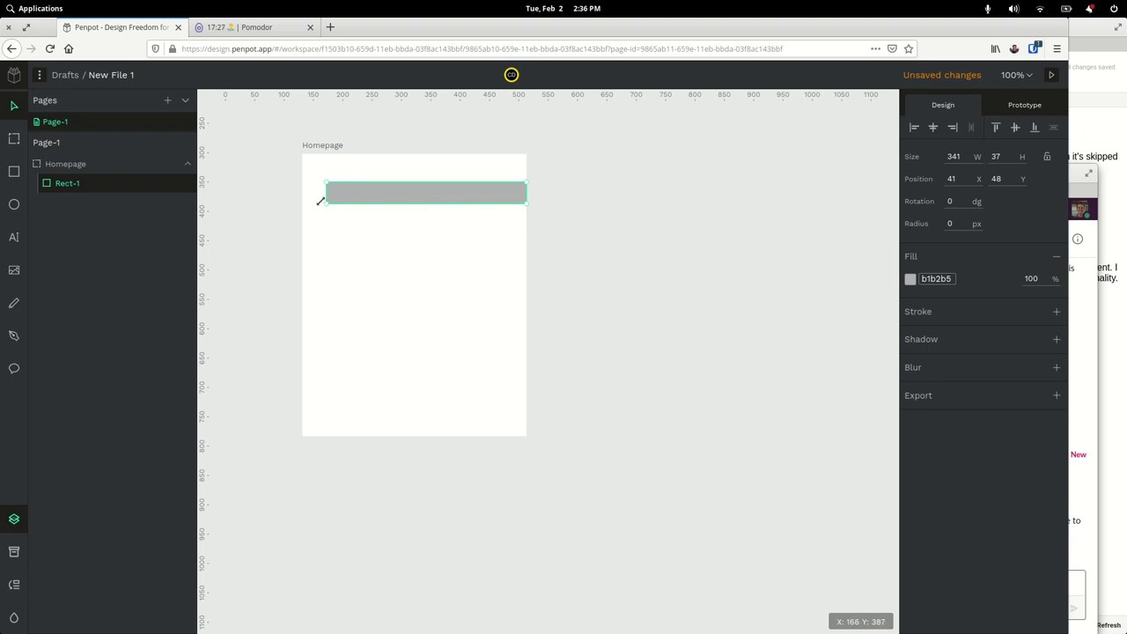
{"action": "left_click_drag", "start_coordinate": [326, 193], "coordinate": [299, 193]}
{"action": "left_click_drag", "start_coordinate": [375, 189], "coordinate": [375, 164]}
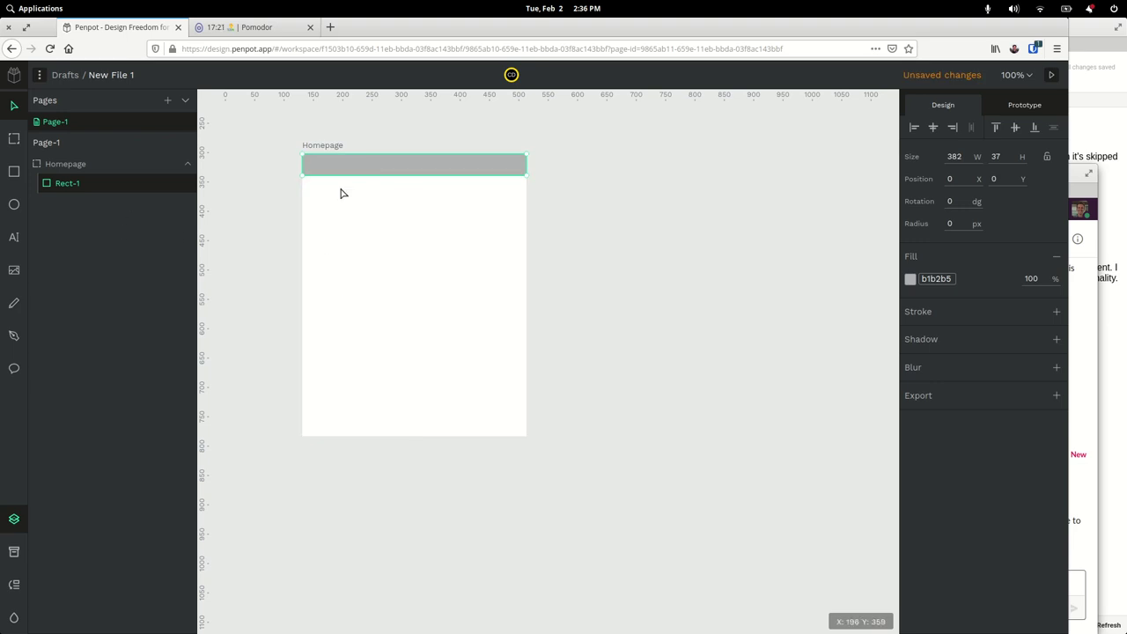
Rename the bar 'Header' and place a duplicate along the bottom at Y 444.
{"action": "double_click", "coordinate": [93, 182]}
{"action": "type", "text": "Header"}
{"action": "key", "text": "Return"}
{"action": "key", "text": "ctrl+d"}
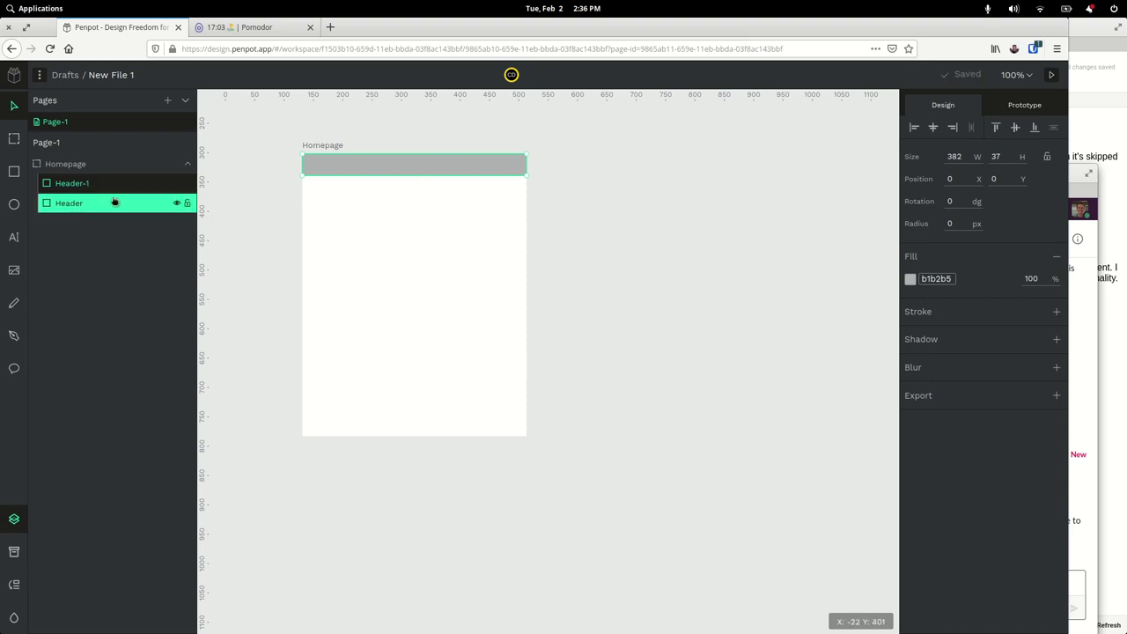
{"action": "left_click_drag", "start_coordinate": [362, 164], "coordinate": [365, 427]}
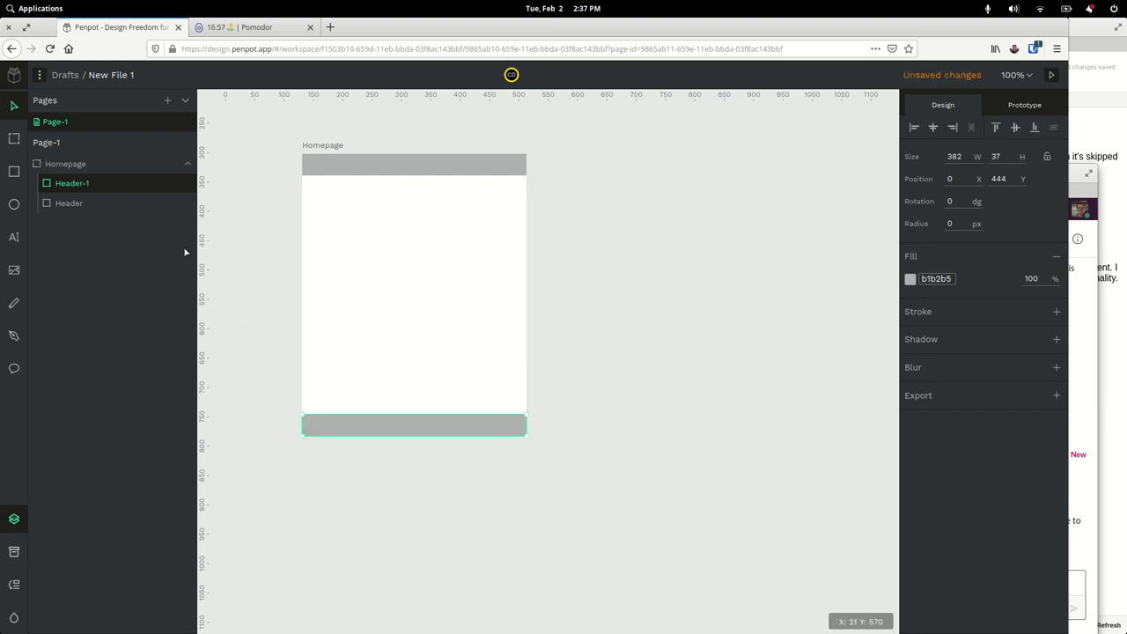
Rename the bottom copy Header-1 to 'Footer'.
{"action": "double_click", "coordinate": [97, 184]}
{"action": "type", "text": "Footer"}
{"action": "key", "text": "Return"}
Reorder the layers so Header sits above Footer inside Homepage.
{"action": "left_click_drag", "start_coordinate": [97, 197], "coordinate": [93, 217]}
{"action": "left_click", "coordinate": [84, 215]}
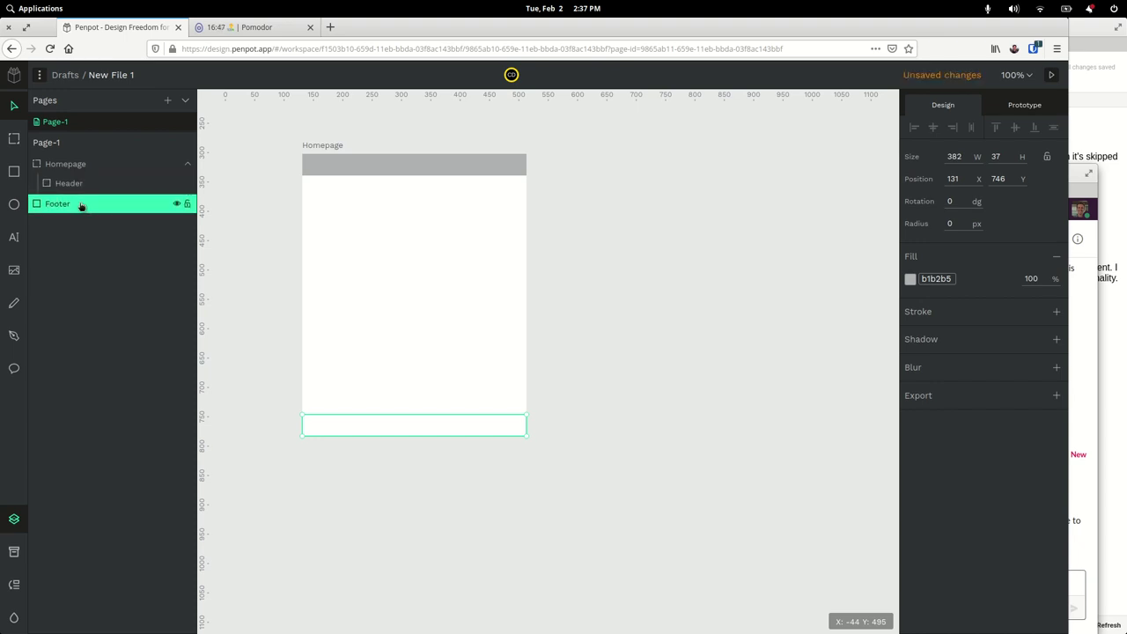
{"action": "left_click", "coordinate": [60, 185]}
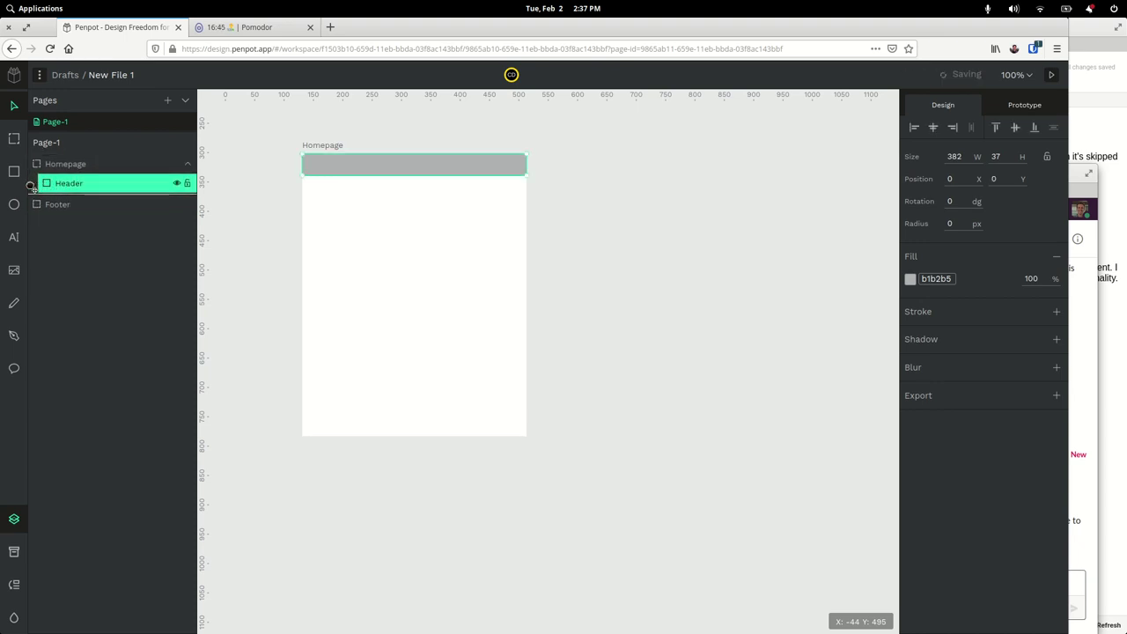
{"action": "left_click_drag", "start_coordinate": [30, 185], "coordinate": [73, 186]}
{"action": "left_click", "coordinate": [51, 202]}
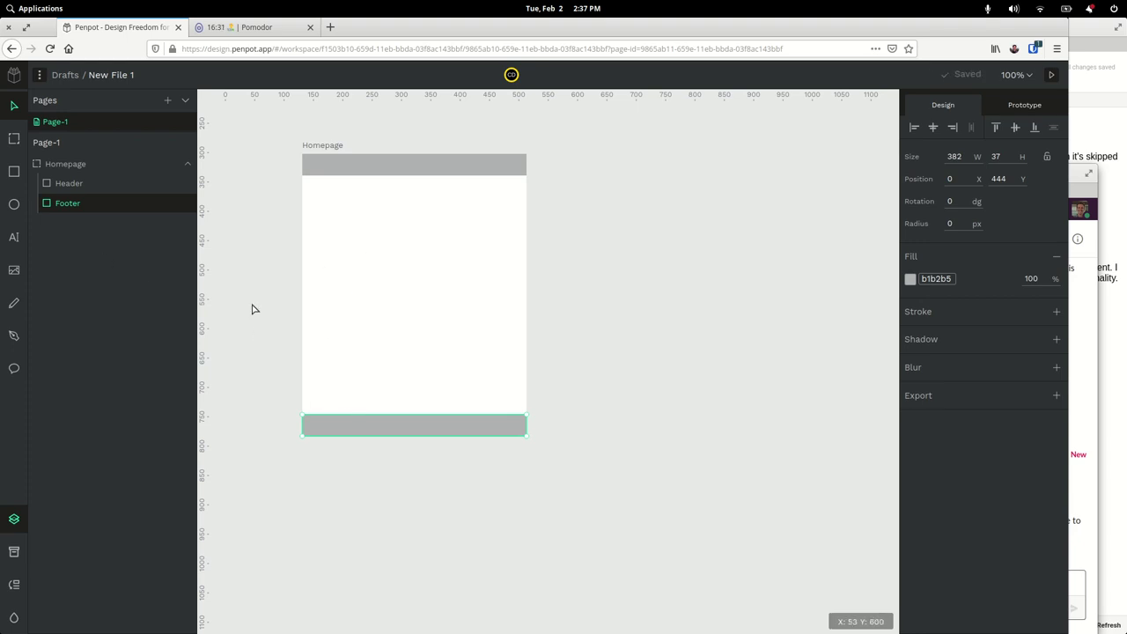
Draw a grey circle near the top-left of Homepage.
{"action": "left_click", "coordinate": [14, 213]}
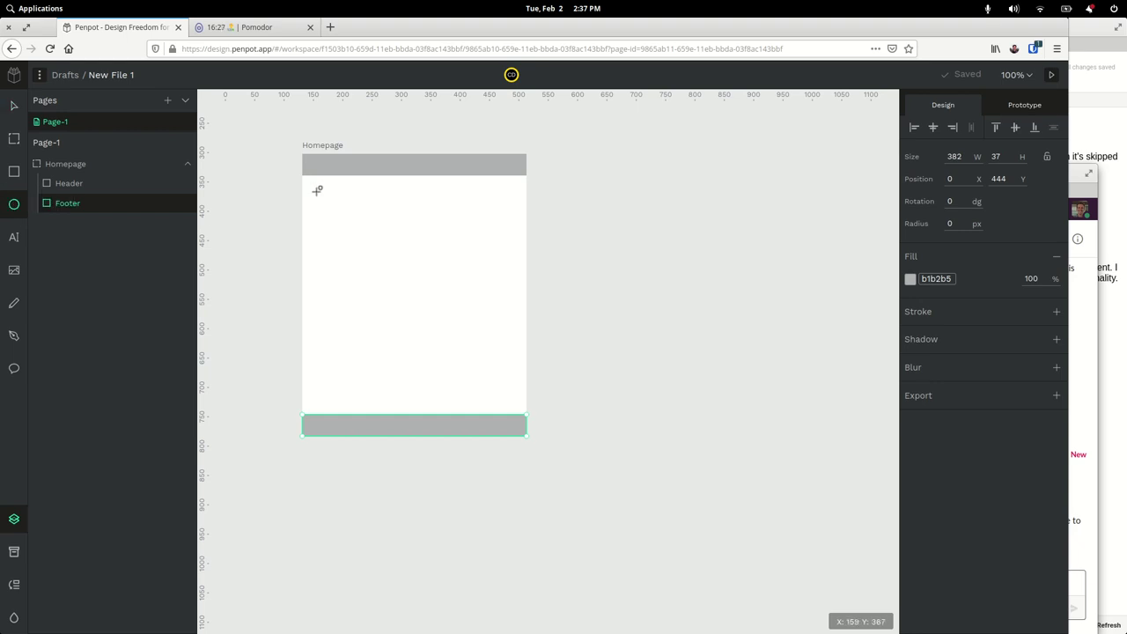
{"action": "left_click_drag", "start_coordinate": [318, 190], "coordinate": [354, 227]}
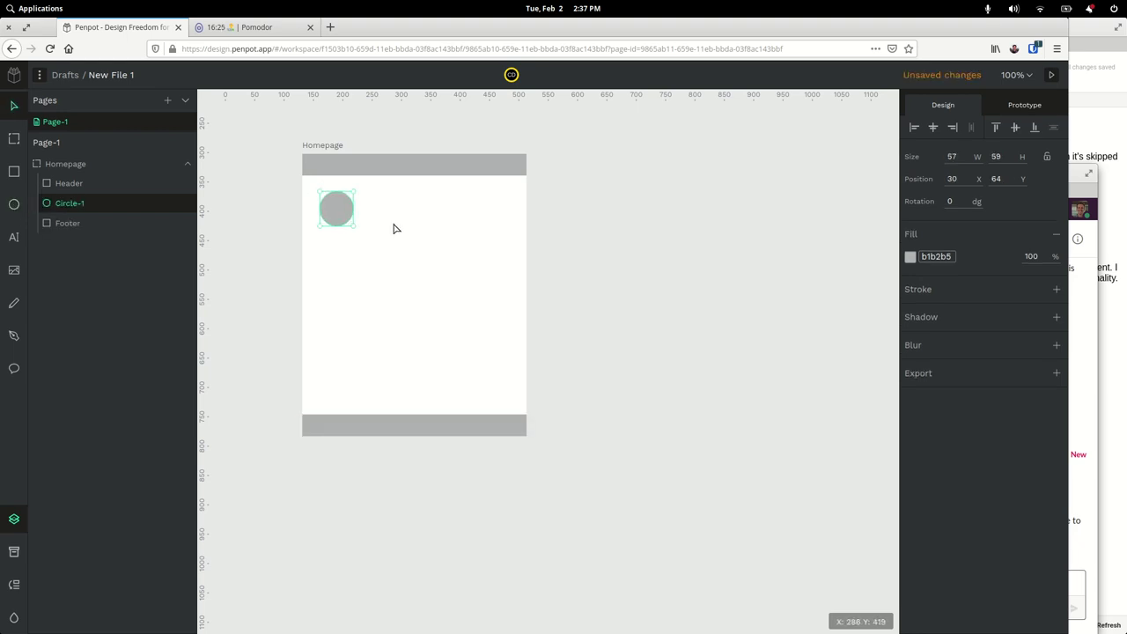
{"action": "key", "text": "Escape"}
Add the text 'Hello, welcome to my new website.' beside the circle.
{"action": "key", "text": "t"}
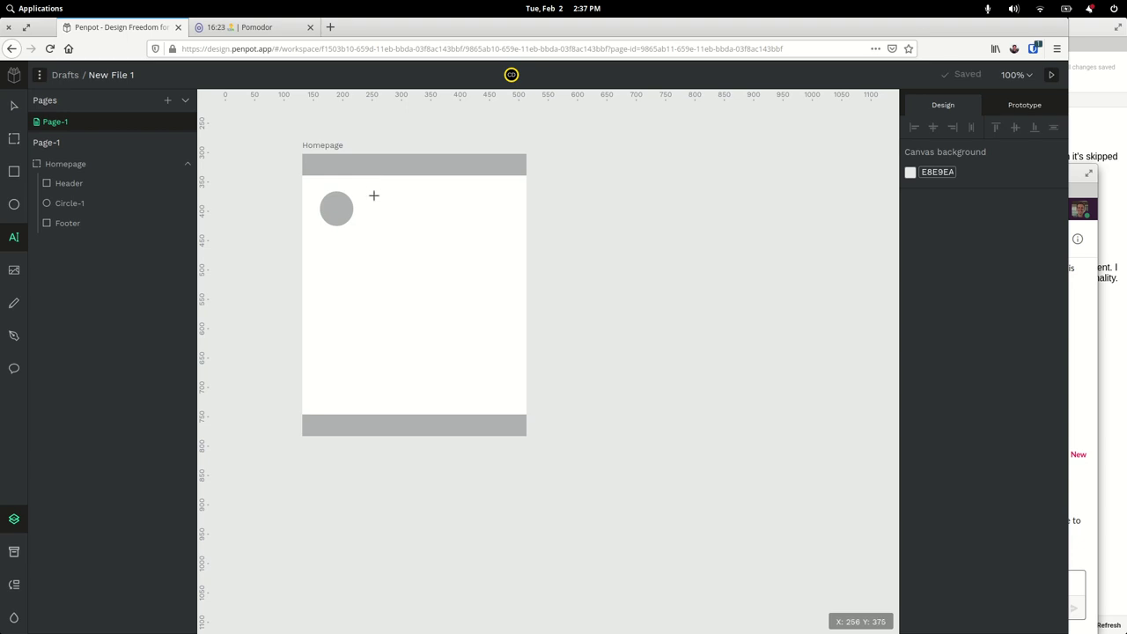
{"action": "left_click", "coordinate": [373, 195]}
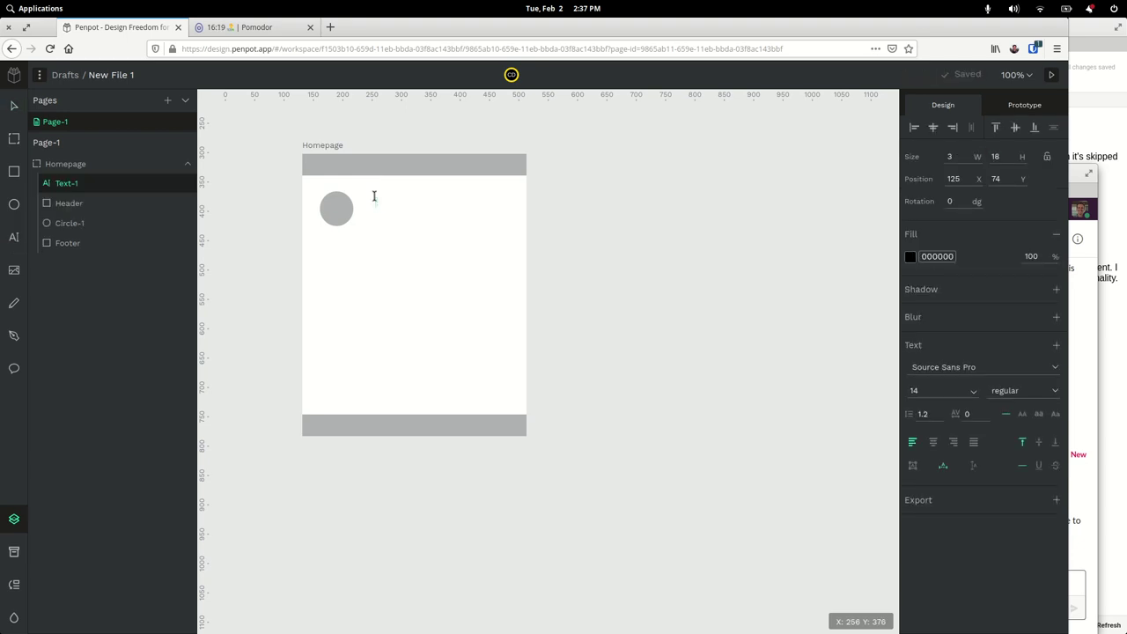
{"action": "type", "text": "He"}
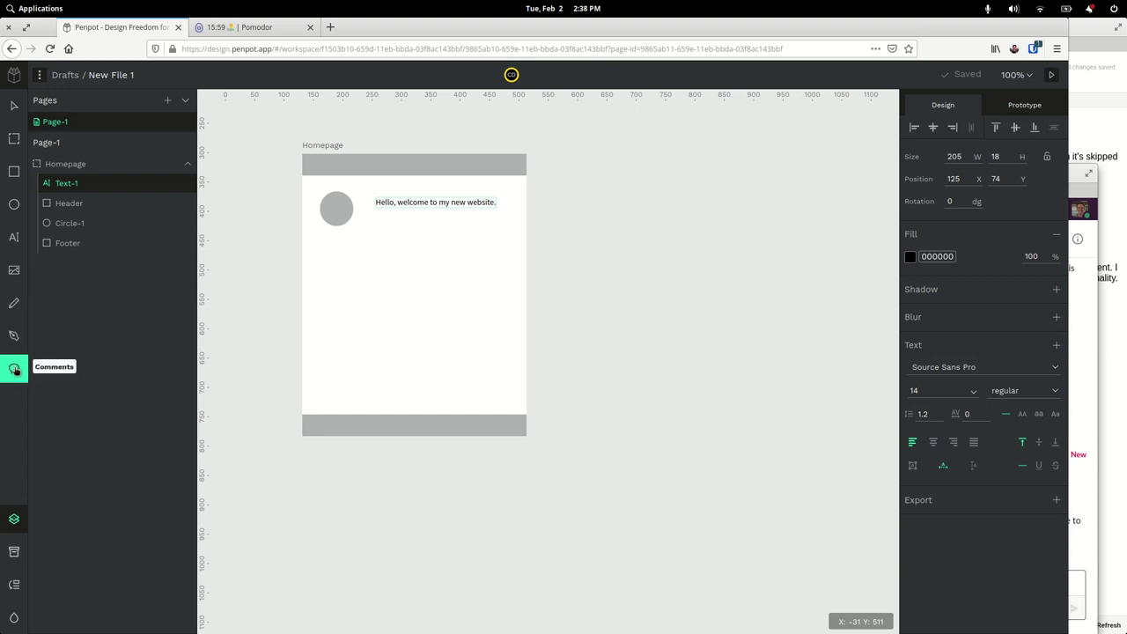
Post the comment 'Hm, I like this.' below the welcome text on Homepage.
{"action": "left_click", "coordinate": [14, 370]}
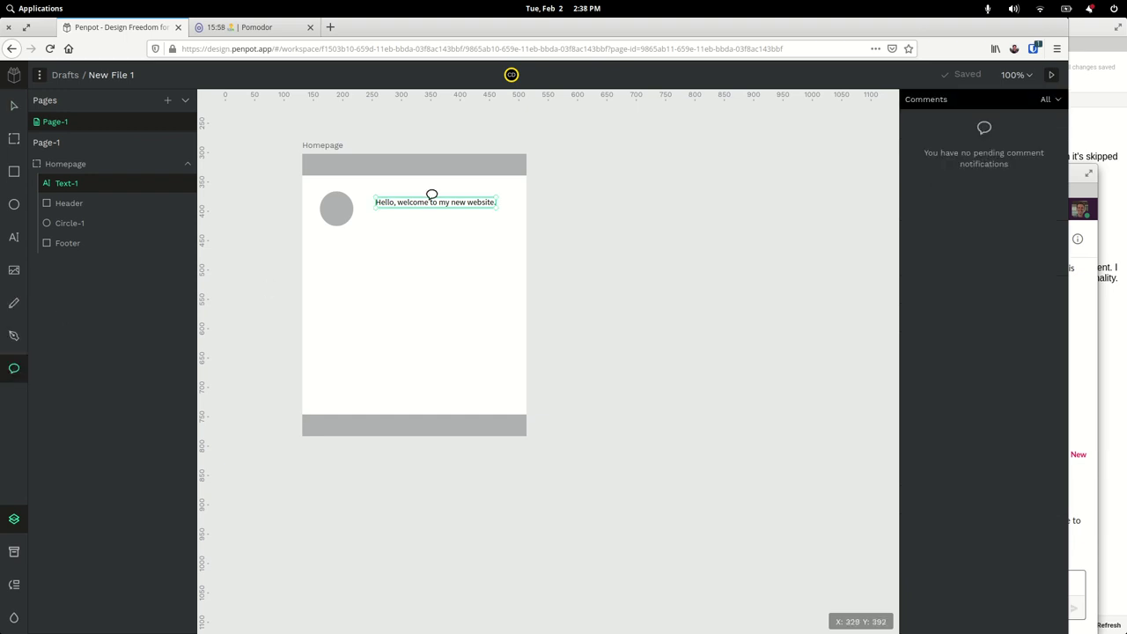
{"action": "left_click", "coordinate": [380, 241]}
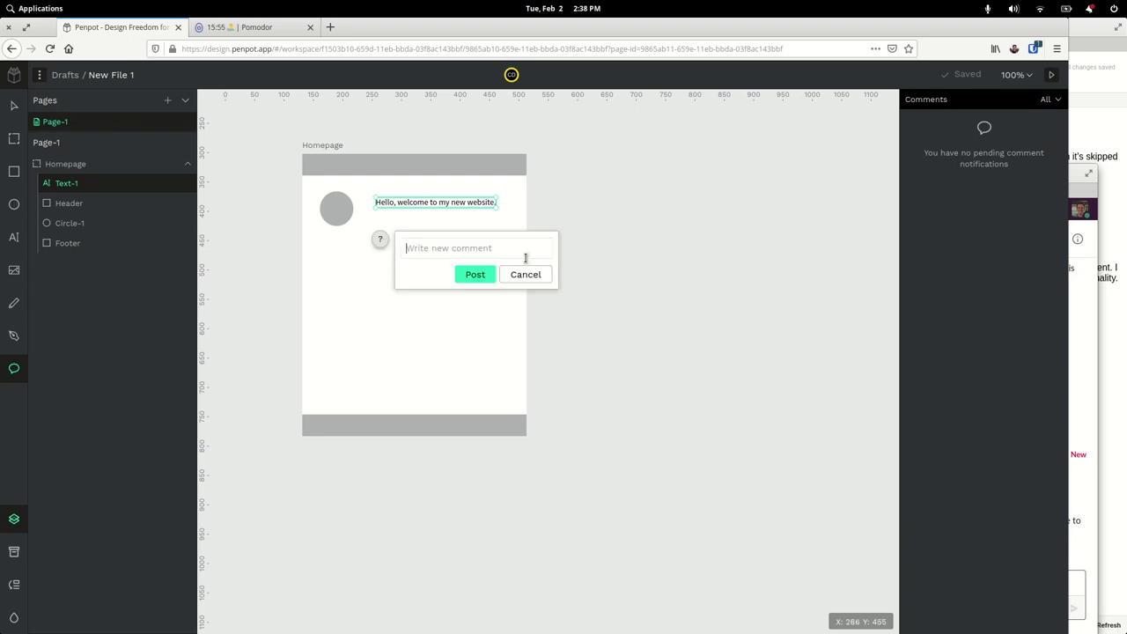
{"action": "type", "text": "Hm, I like this."}
{"action": "left_click", "coordinate": [473, 274]}
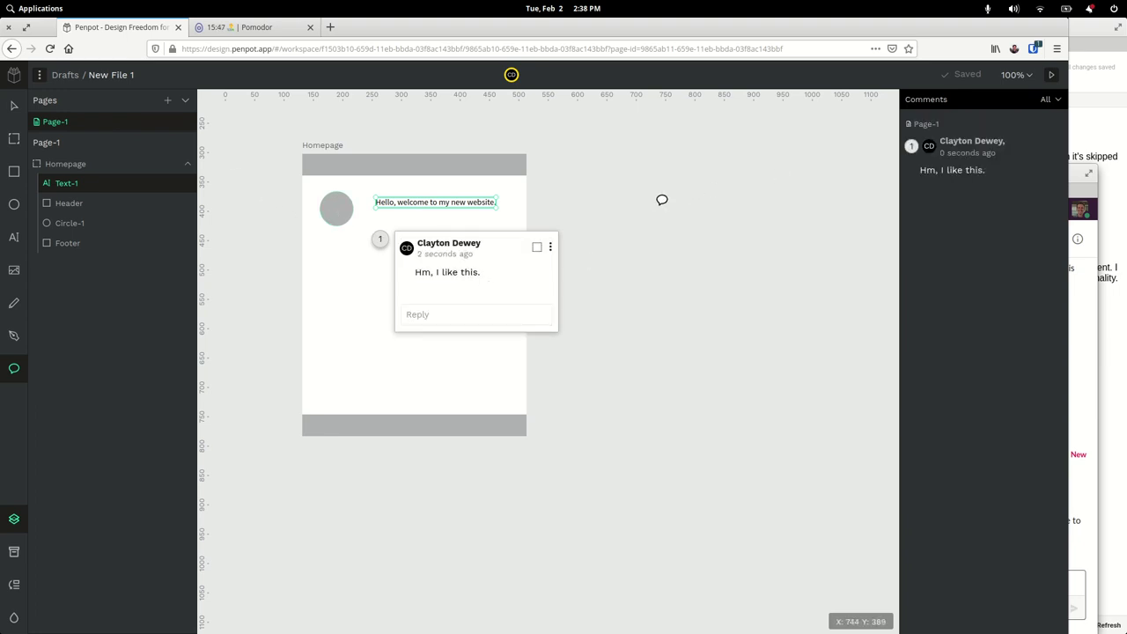
Draw Artboard-1 beside Homepage and post 'what about this?' on it.
{"action": "key", "text": "b"}
{"action": "left_click_drag", "start_coordinate": [604, 154], "coordinate": [852, 453]}
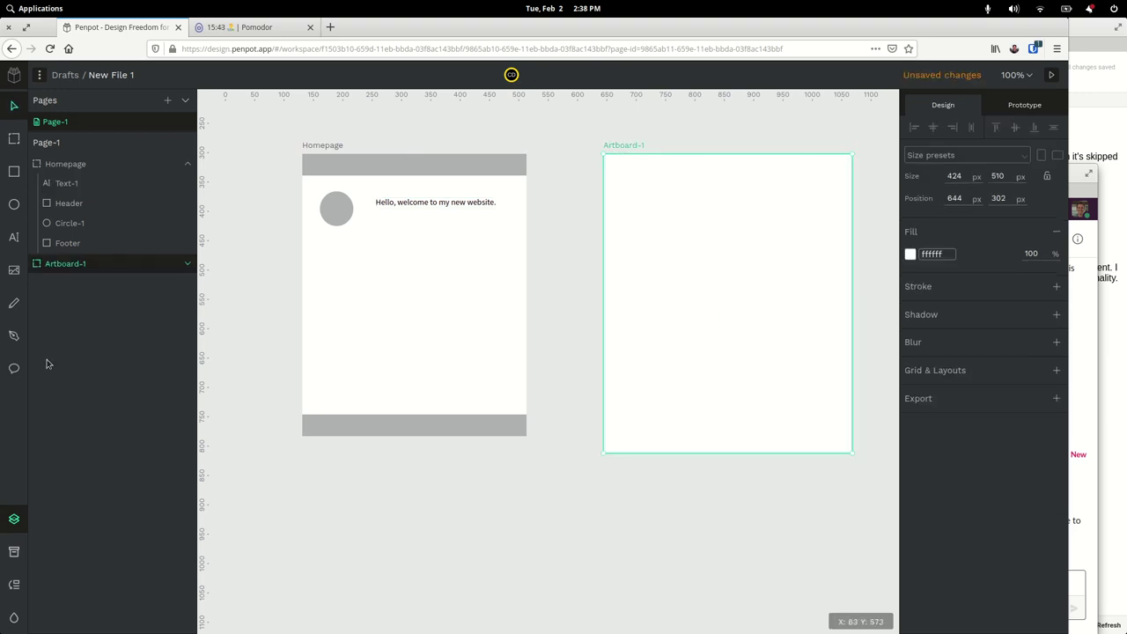
{"action": "left_click", "coordinate": [5, 370]}
{"action": "left_click", "coordinate": [723, 220]}
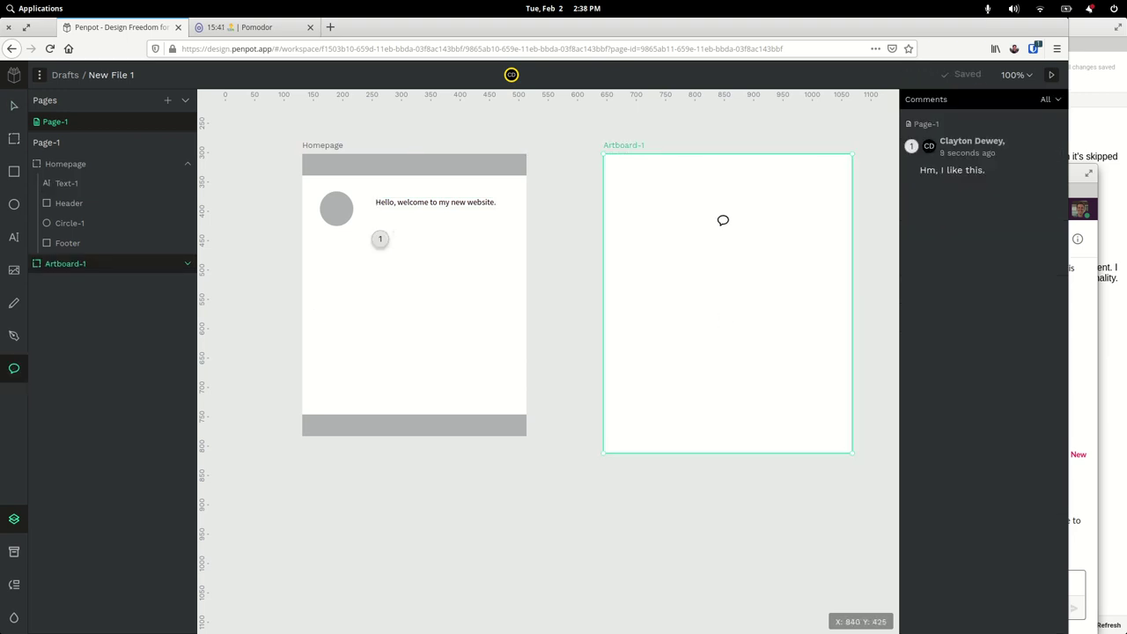
{"action": "left_click", "coordinate": [719, 227]}
{"action": "type", "text": "what about this?"}
{"action": "left_click", "coordinate": [806, 264]}
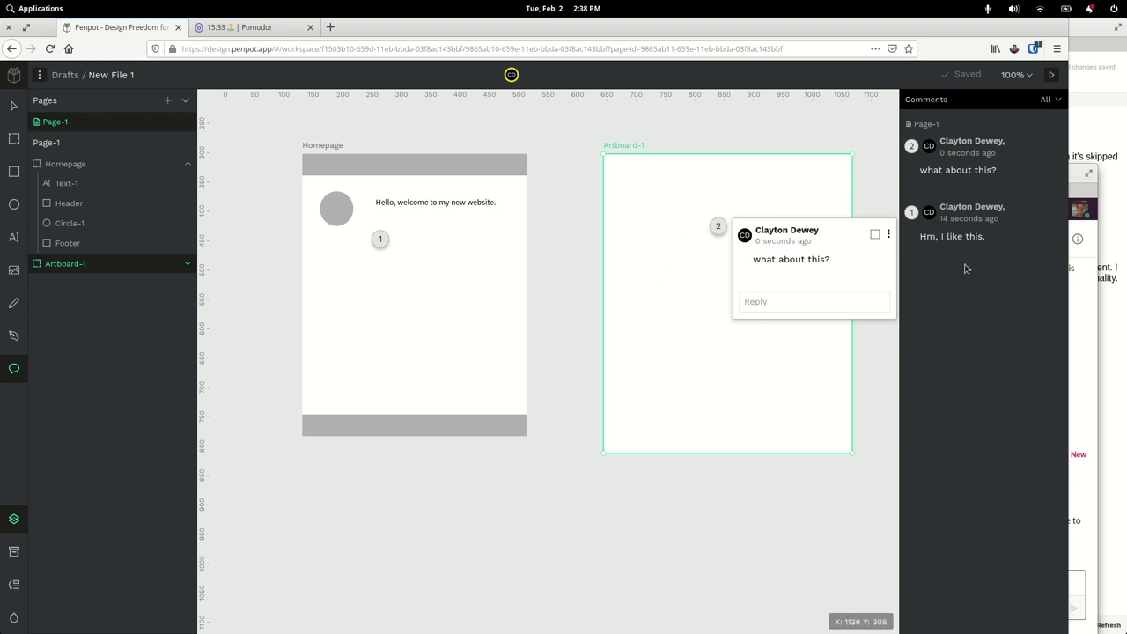
Review both comment threads, starting an edit of comment 2 and cancelling it.
{"action": "left_click", "coordinate": [993, 227]}
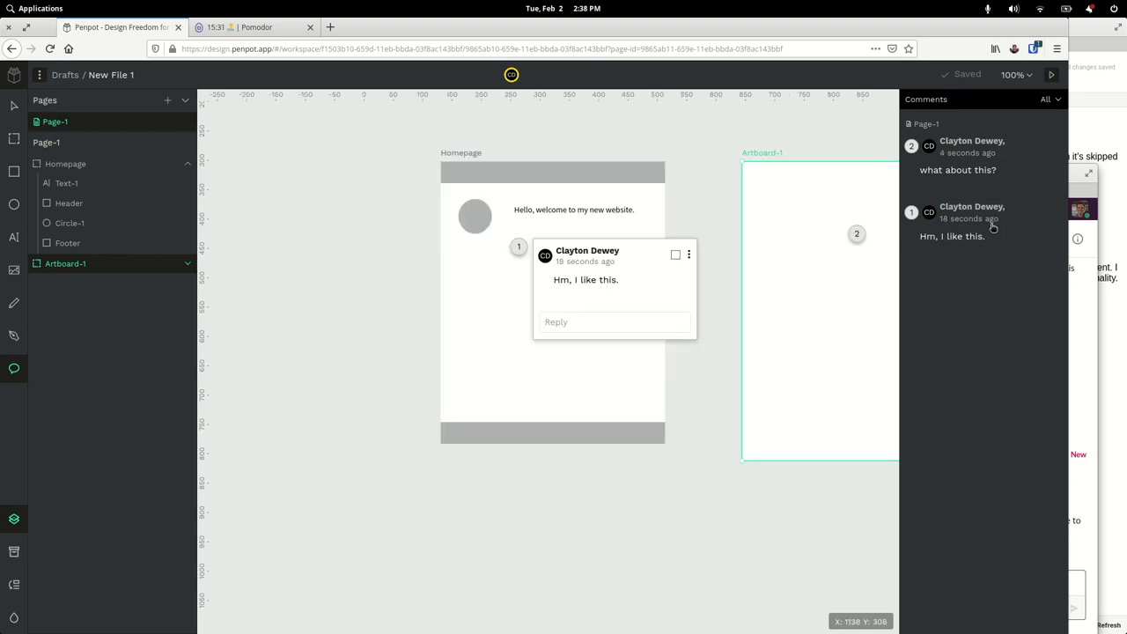
{"action": "left_click", "coordinate": [956, 165]}
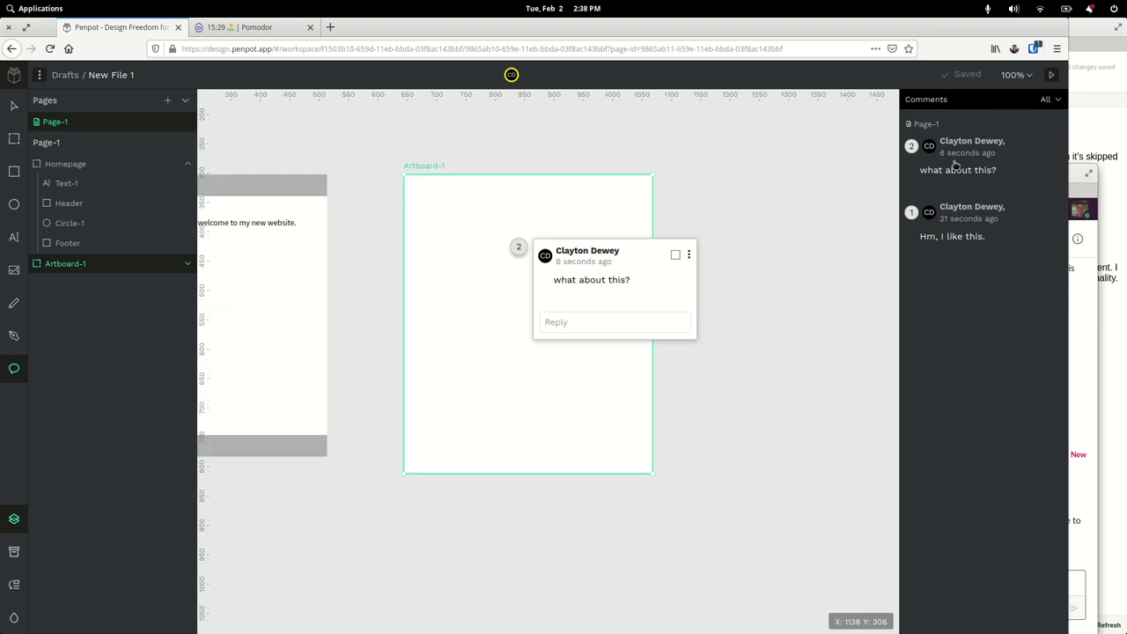
{"action": "left_click", "coordinate": [689, 255]}
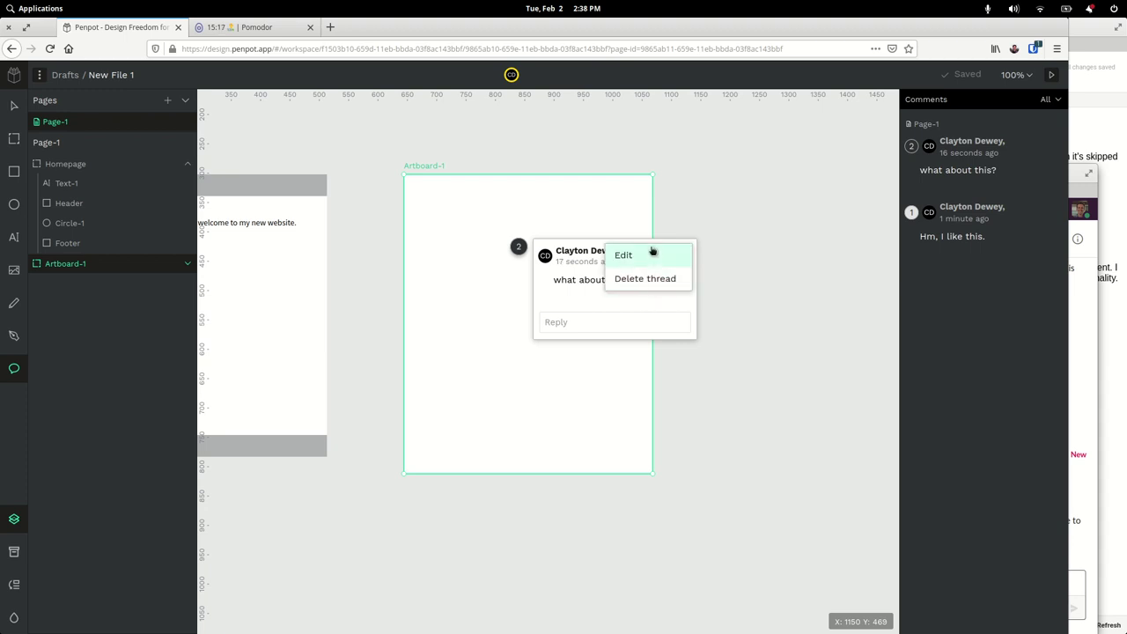
{"action": "left_click", "coordinate": [652, 254]}
{"action": "left_click", "coordinate": [660, 316]}
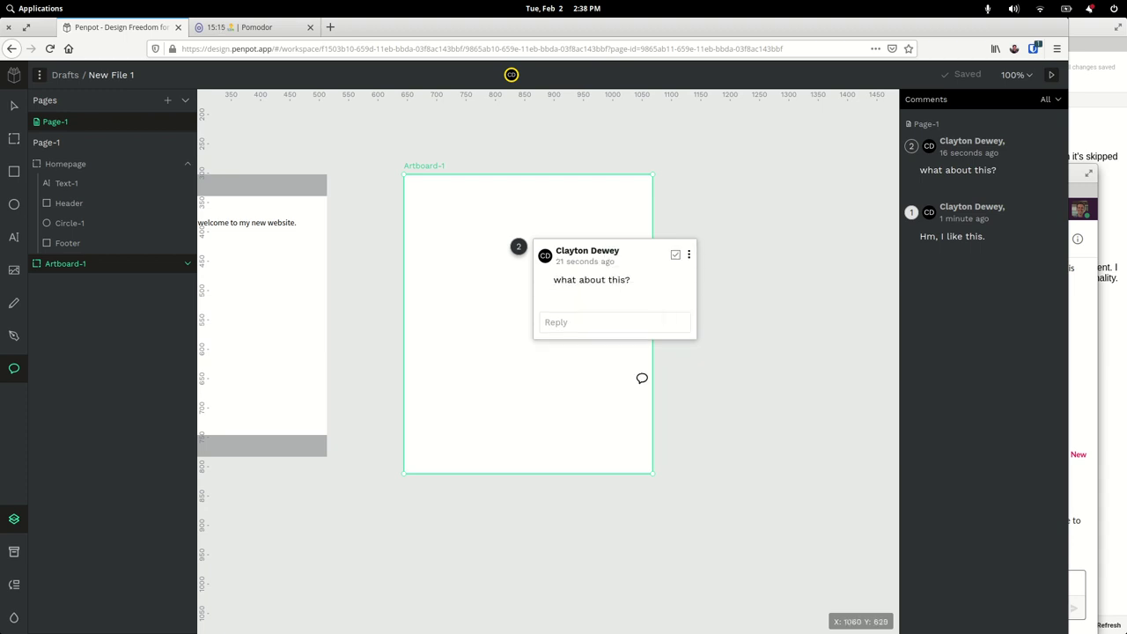
{"action": "scroll", "coordinate": [604, 434], "scroll_direction": "left", "scroll_amount": 4}
{"action": "scroll", "coordinate": [604, 433], "scroll_direction": "down", "scroll_amount": 1}
{"action": "scroll", "coordinate": [604, 433], "scroll_direction": "left", "scroll_amount": 3}
{"action": "scroll", "coordinate": [604, 433], "scroll_direction": "up", "scroll_amount": 5}
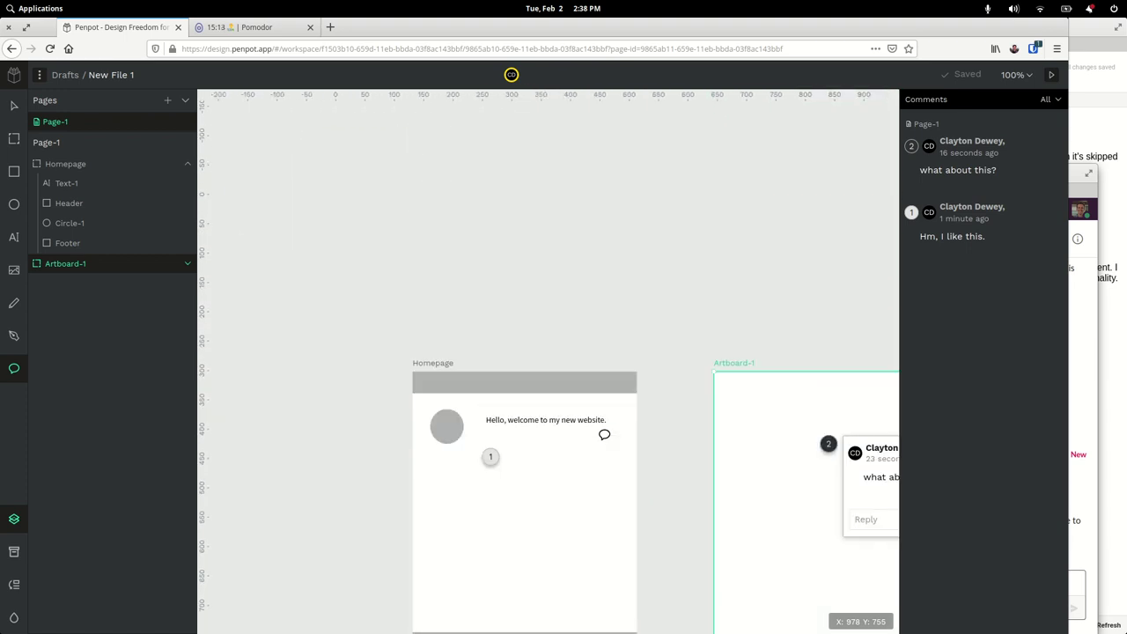
{"action": "scroll", "coordinate": [604, 433], "scroll_direction": "down", "scroll_amount": 5}
{"action": "scroll", "coordinate": [604, 433], "scroll_direction": "right", "scroll_amount": 2}
{"action": "scroll", "coordinate": [604, 433], "scroll_direction": "up", "scroll_amount": 2}
{"action": "scroll", "coordinate": [604, 433], "scroll_direction": "up", "scroll_amount": 1}
{"action": "scroll", "coordinate": [604, 434], "scroll_direction": "right", "scroll_amount": 1}
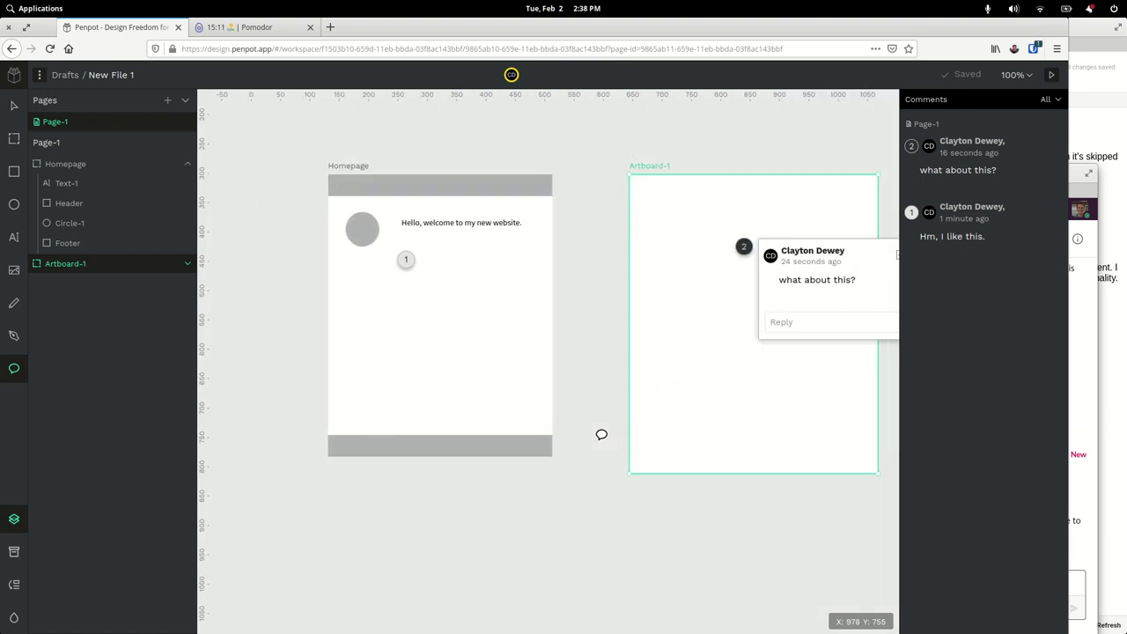
Import imbolc.jpeg, move it into Artboard-1 at 0, 0 and resize to 424 × 599.05.
{"action": "left_click", "coordinate": [14, 271]}
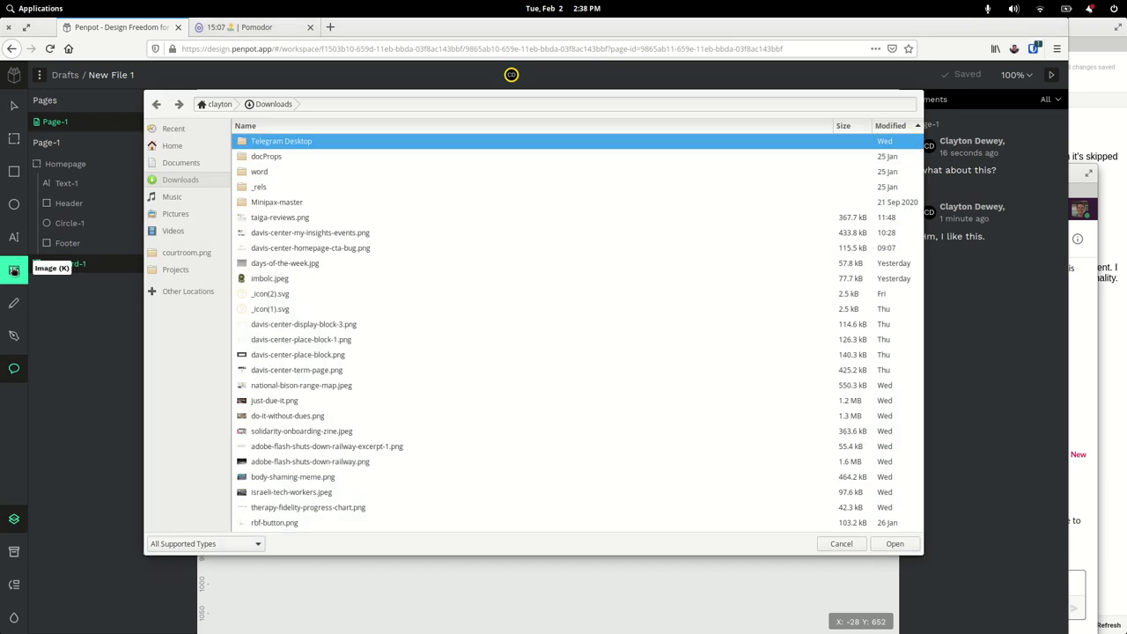
{"action": "double_click", "coordinate": [291, 280]}
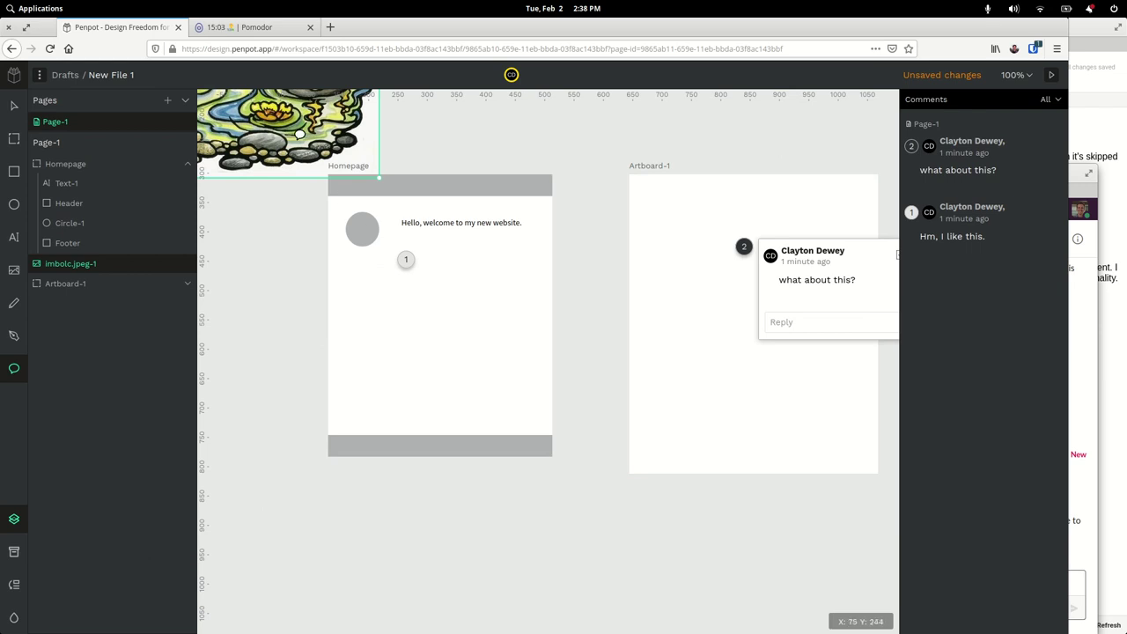
{"action": "key", "text": "Escape"}
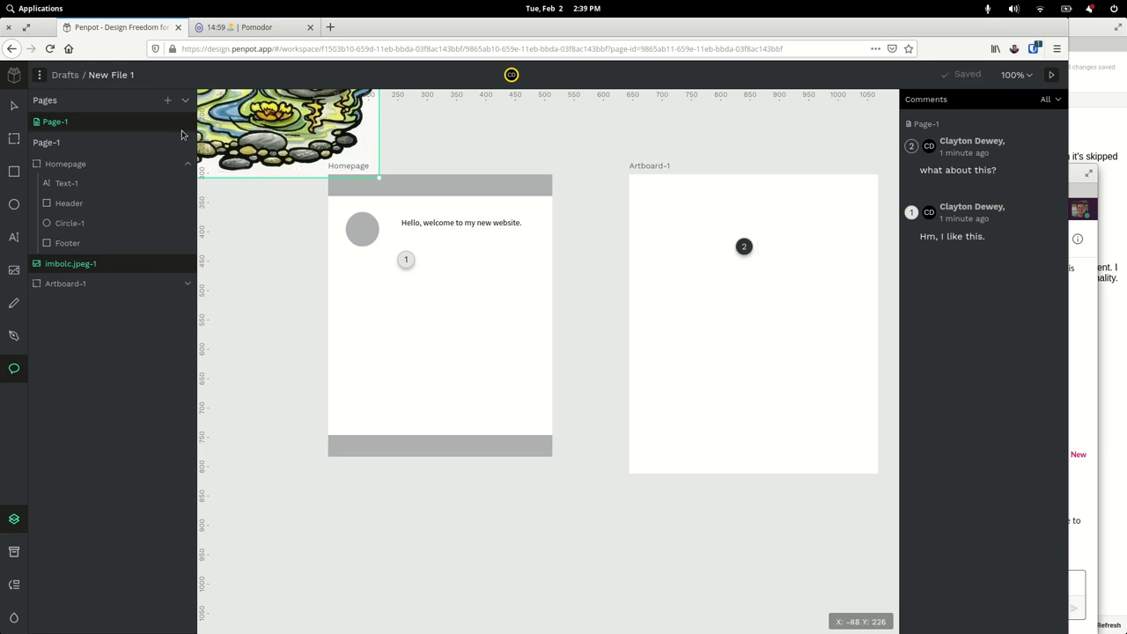
{"action": "left_click", "coordinate": [11, 106]}
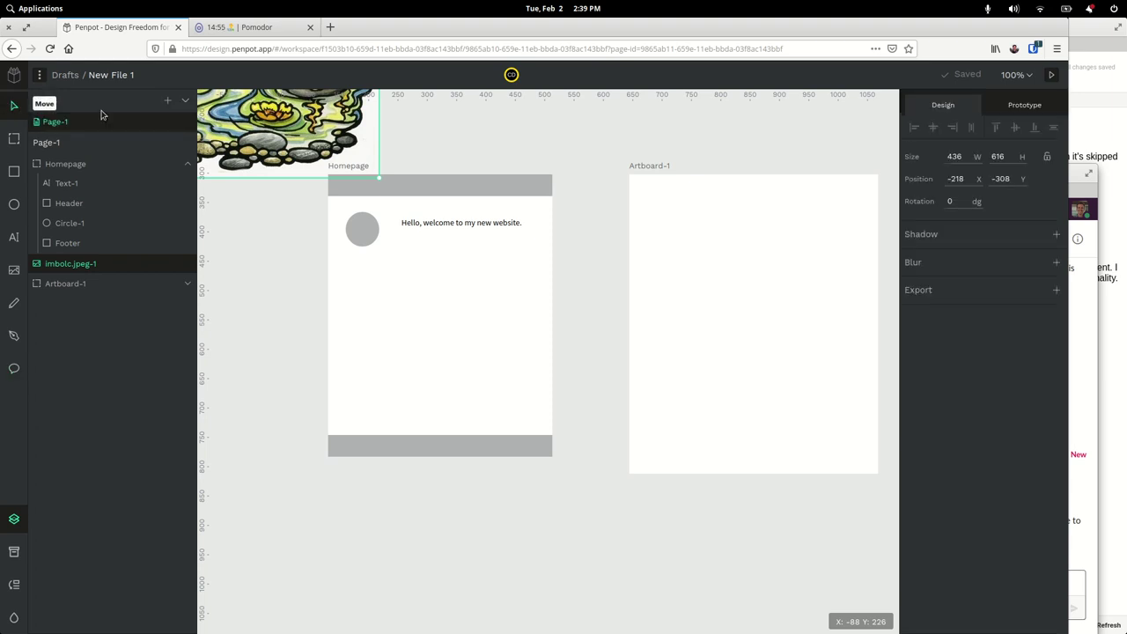
{"action": "left_click_drag", "start_coordinate": [252, 118], "coordinate": [760, 479]}
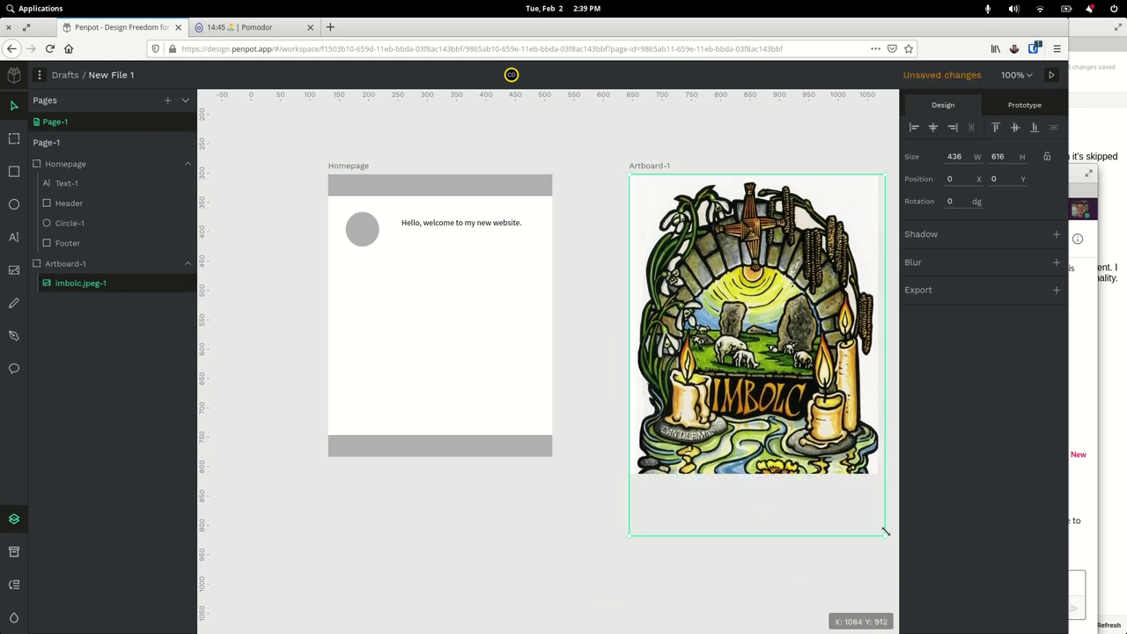
{"action": "left_click_drag", "start_coordinate": [886, 537], "coordinate": [880, 432]}
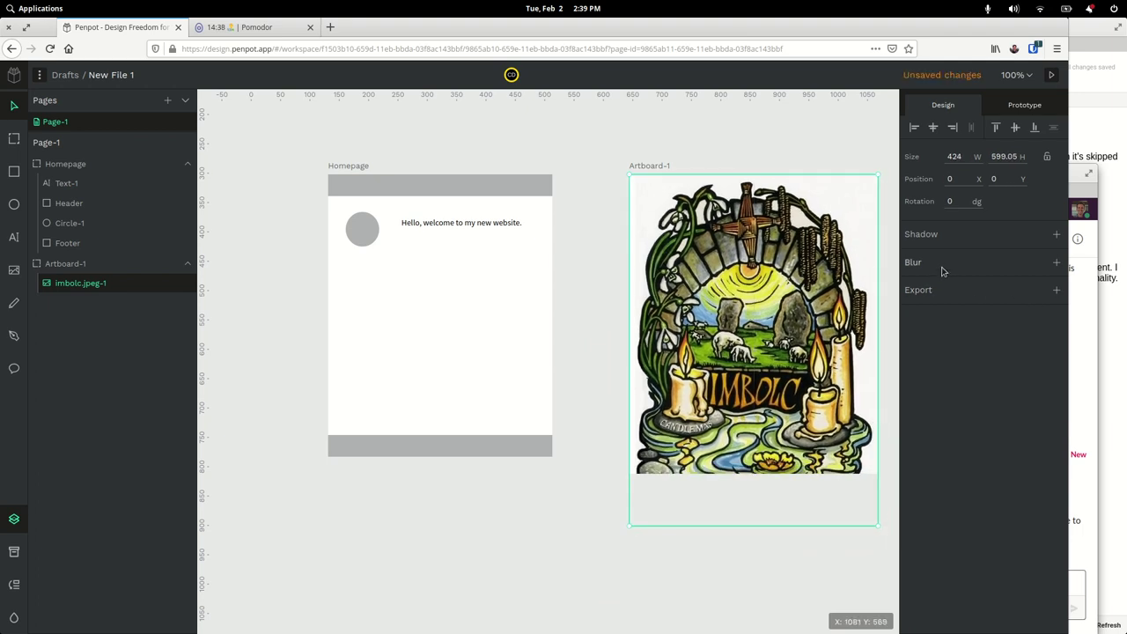
Give the imbolc image a 4 px blur, a drop shadow and a 1x PNG export.
{"action": "left_click", "coordinate": [1056, 262]}
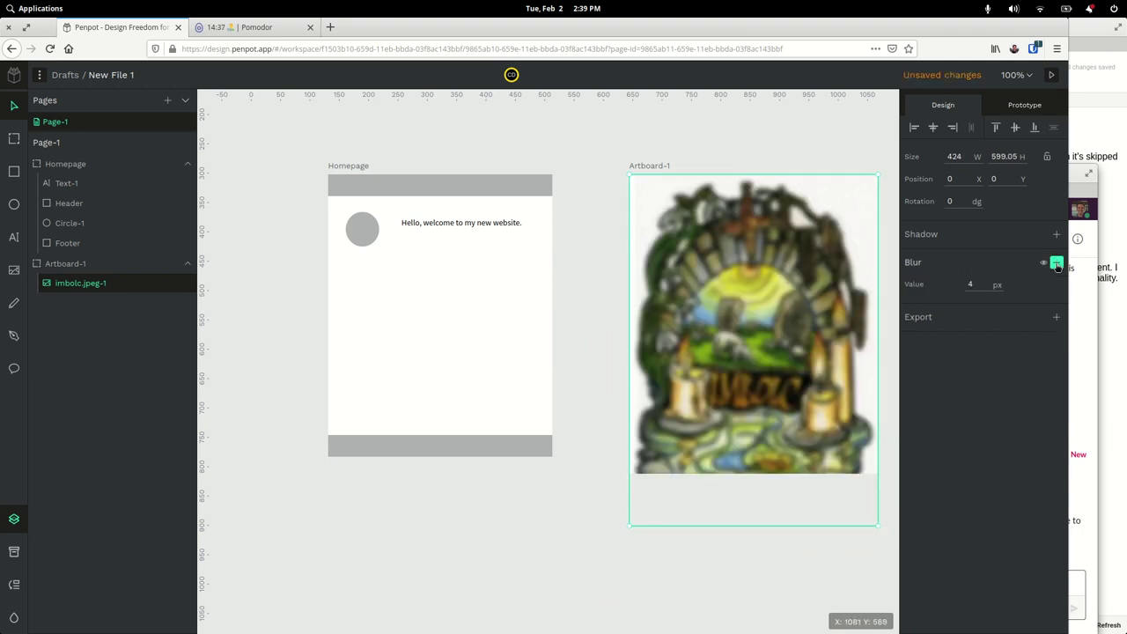
{"action": "left_click", "coordinate": [1057, 234]}
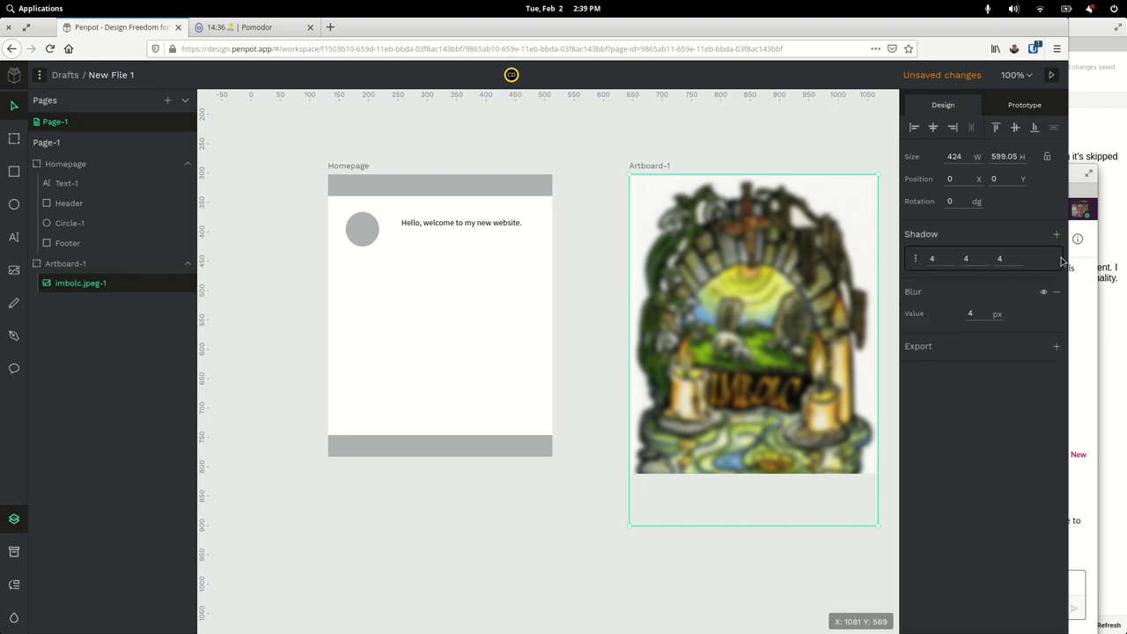
{"action": "left_click", "coordinate": [1057, 347]}
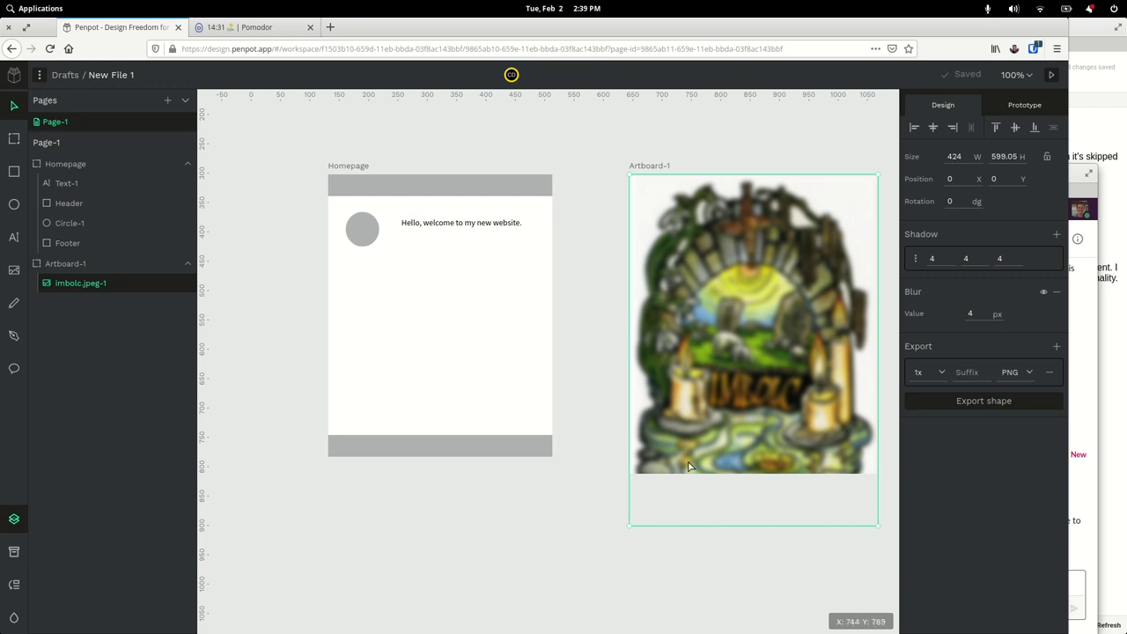
{"action": "left_click", "coordinate": [543, 536]}
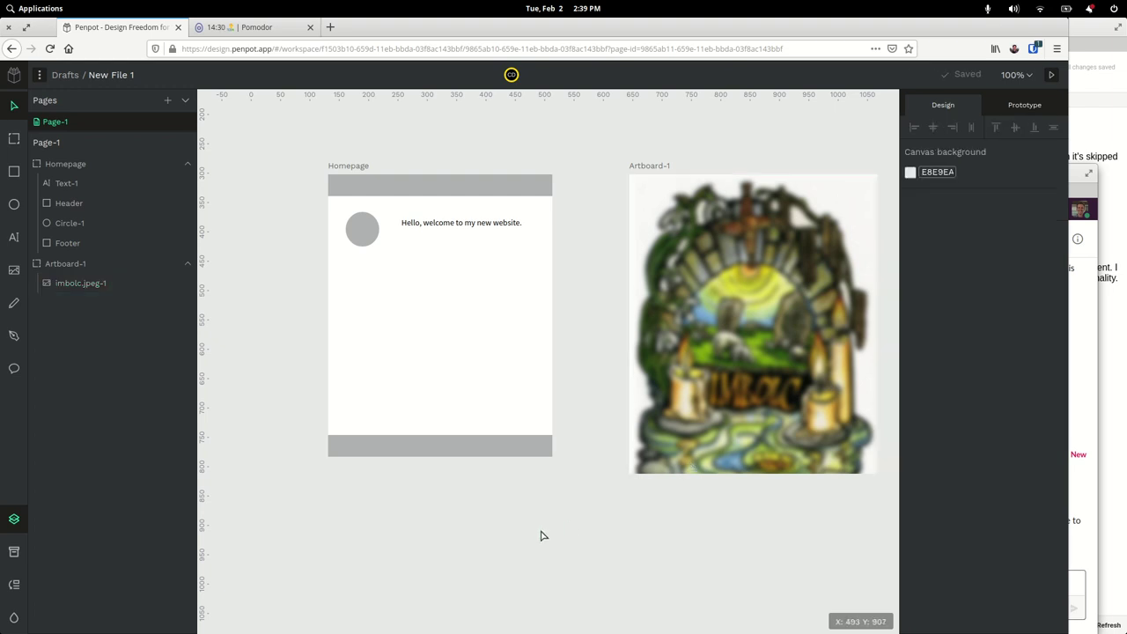
Switch the sidebar from the asset library to the file's History list and scroll through it.
{"action": "left_click", "coordinate": [13, 552]}
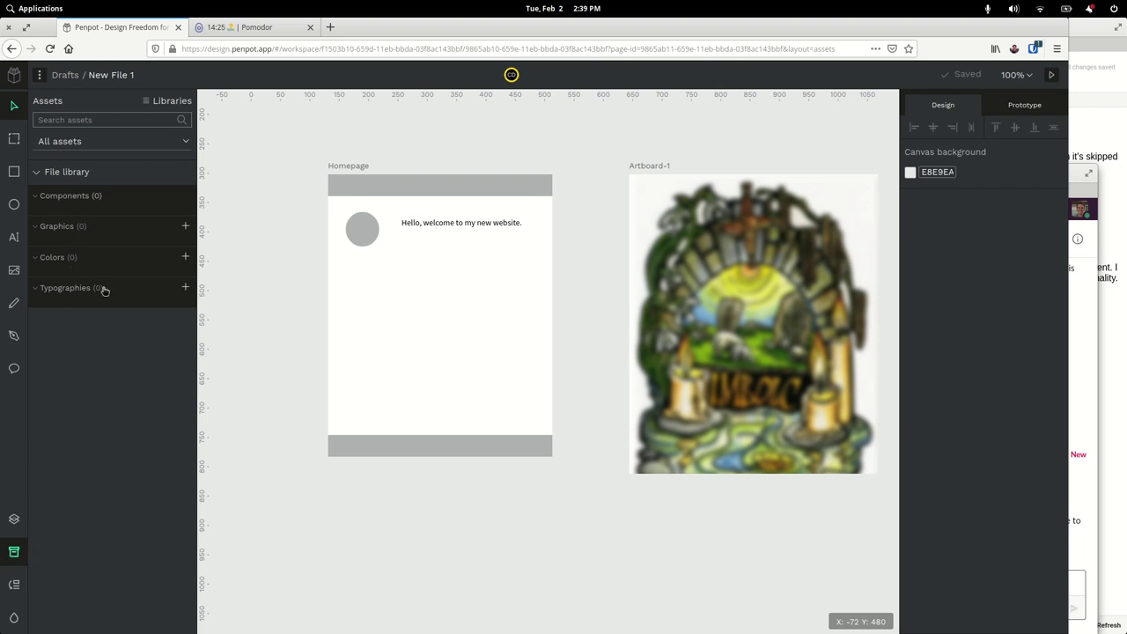
{"action": "left_click", "coordinate": [14, 585]}
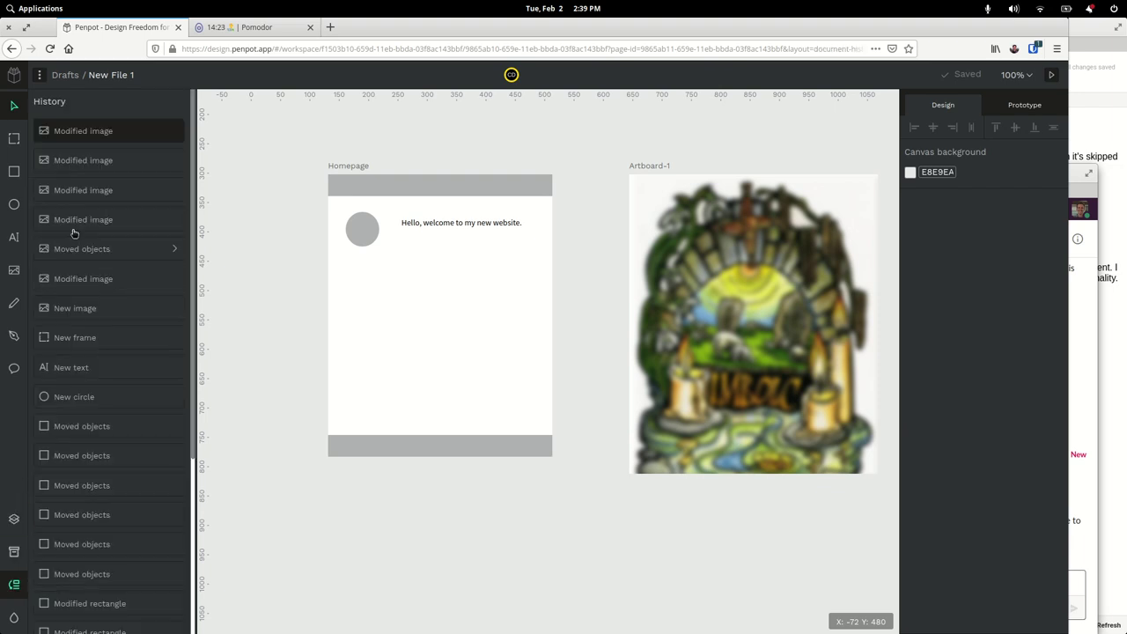
{"action": "scroll", "coordinate": [101, 381], "scroll_direction": "down", "scroll_amount": 5}
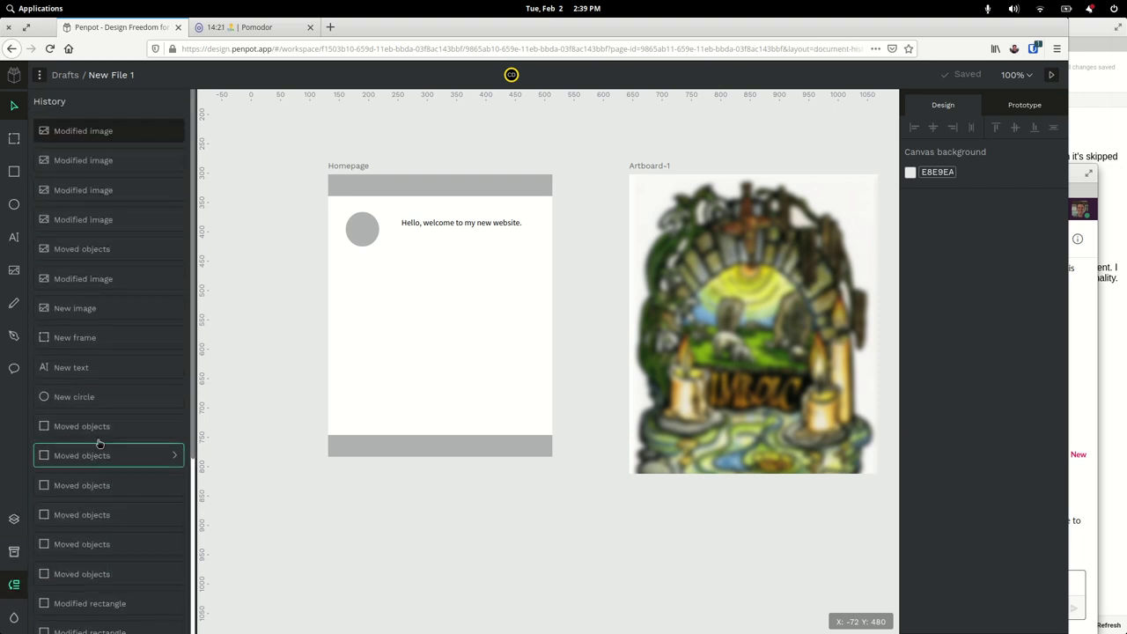
Toggle the color palette on and off, then cancel the image-from-file dialog.
{"action": "left_click", "coordinate": [16, 618]}
{"action": "left_click", "coordinate": [16, 618]}
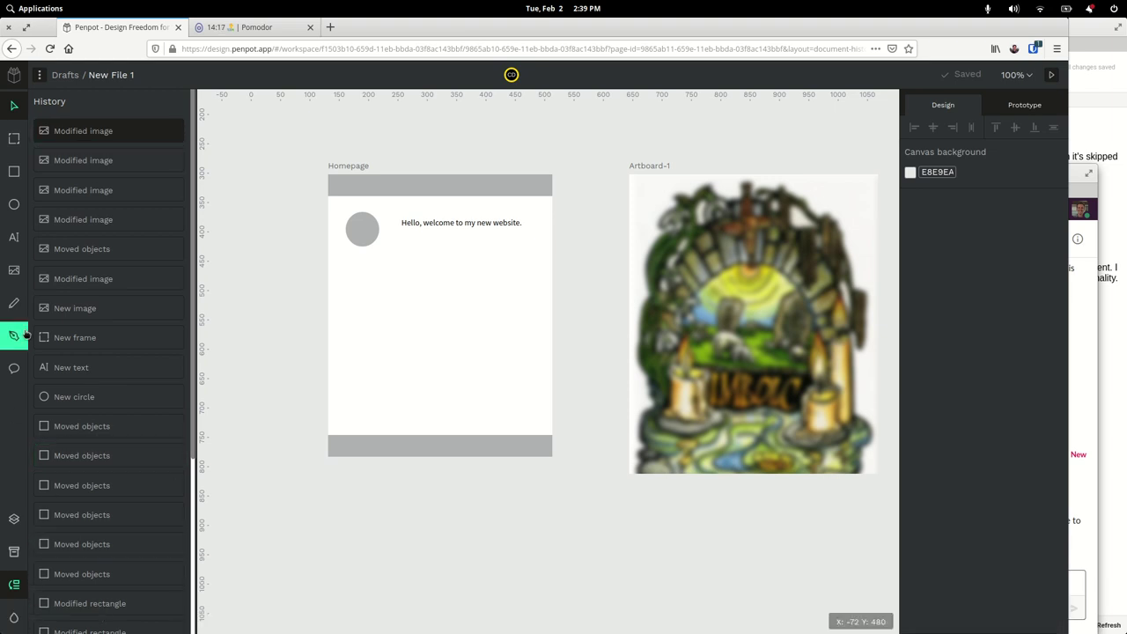
{"action": "left_click", "coordinate": [19, 266]}
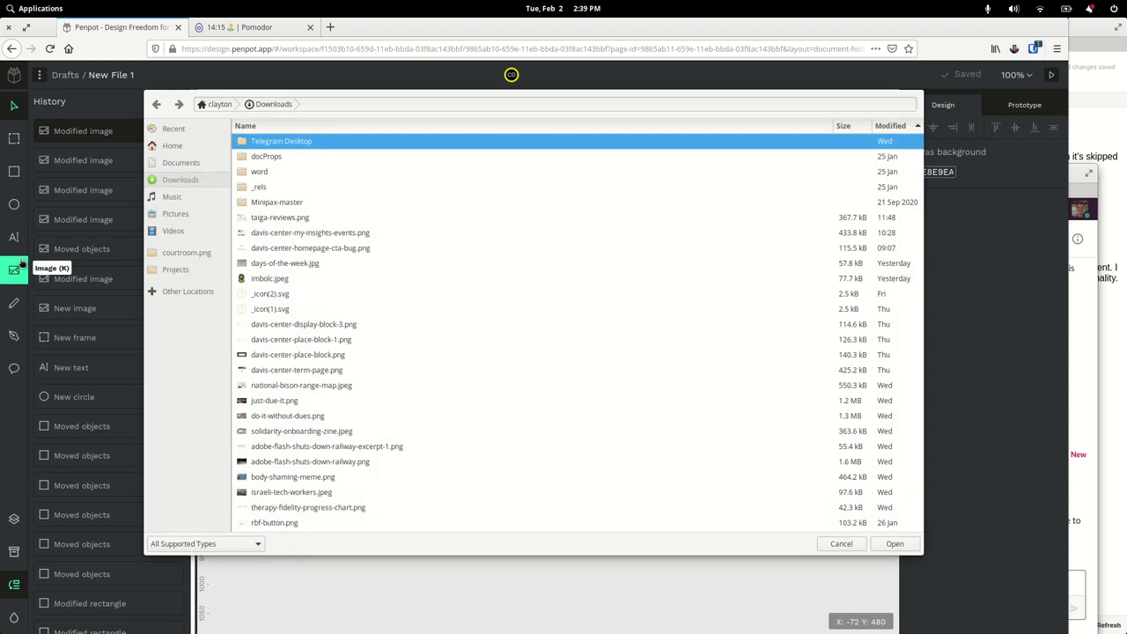
{"action": "left_click", "coordinate": [842, 544]}
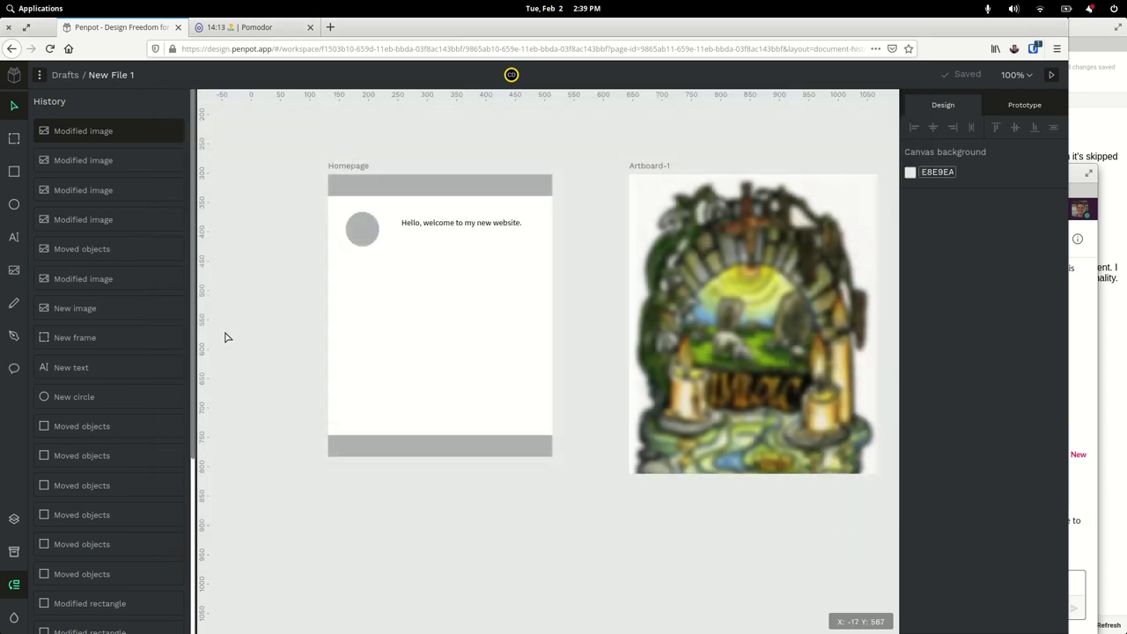
Draw a path with nodes at the circle's edge, after the greeting, and at the footer, then undo it.
{"action": "left_click", "coordinate": [25, 337]}
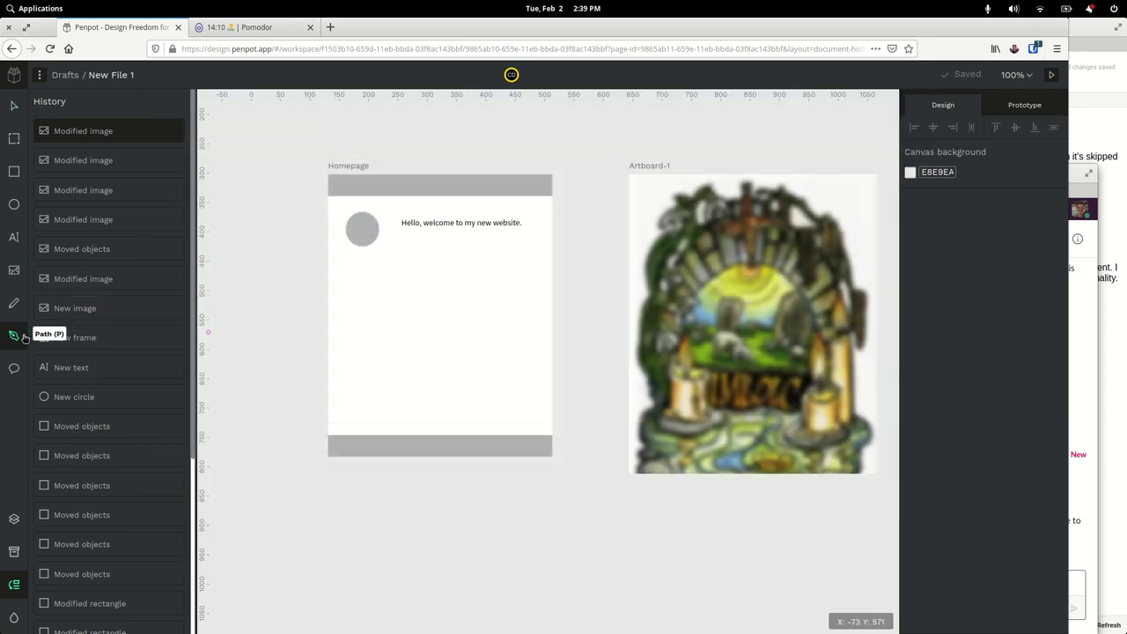
{"action": "left_click", "coordinate": [373, 224]}
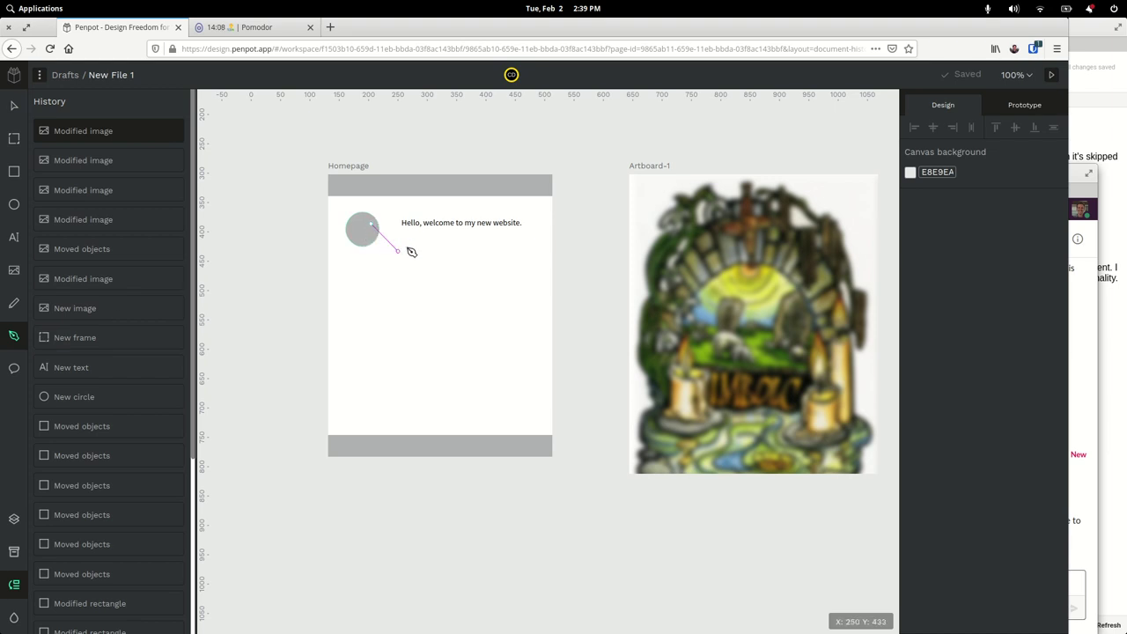
{"action": "left_click", "coordinate": [450, 223]}
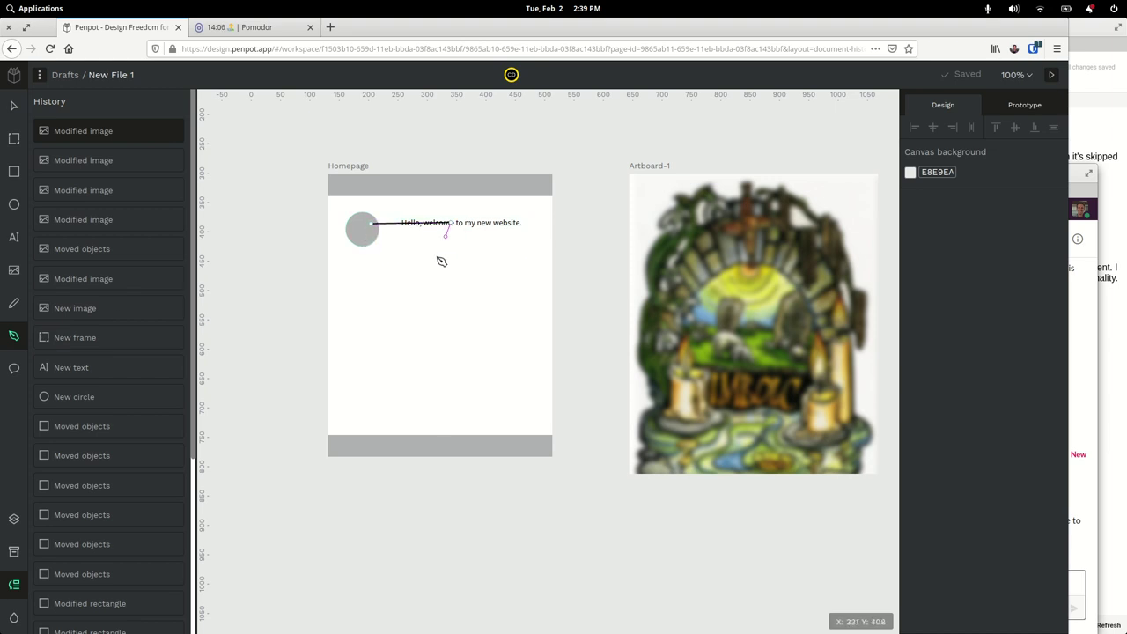
{"action": "left_click", "coordinate": [398, 442]}
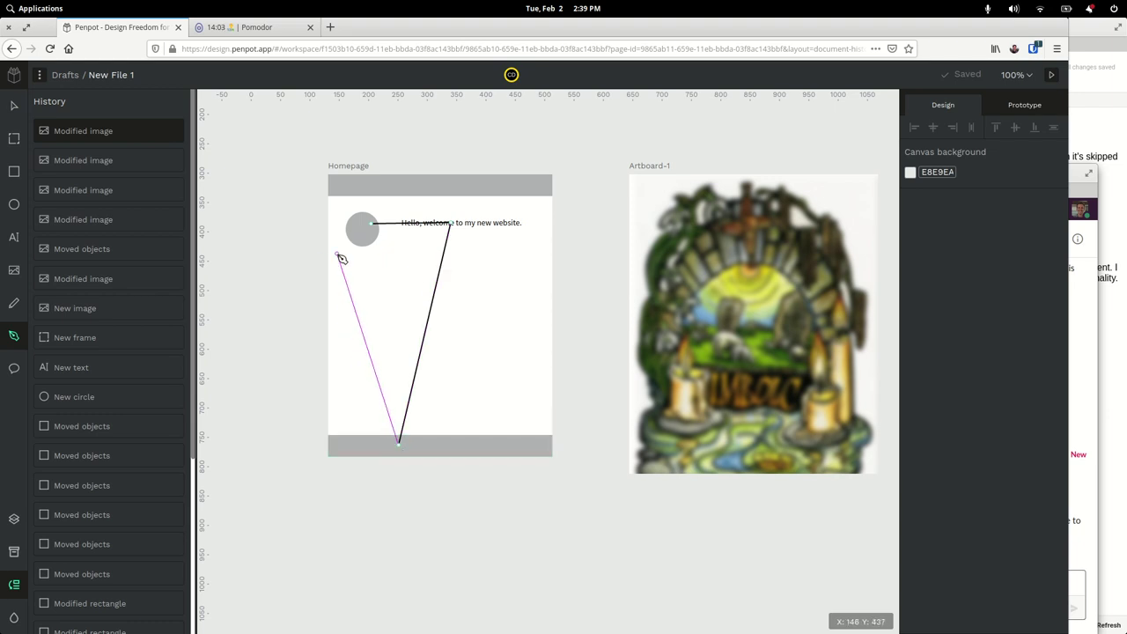
{"action": "key", "text": "Return"}
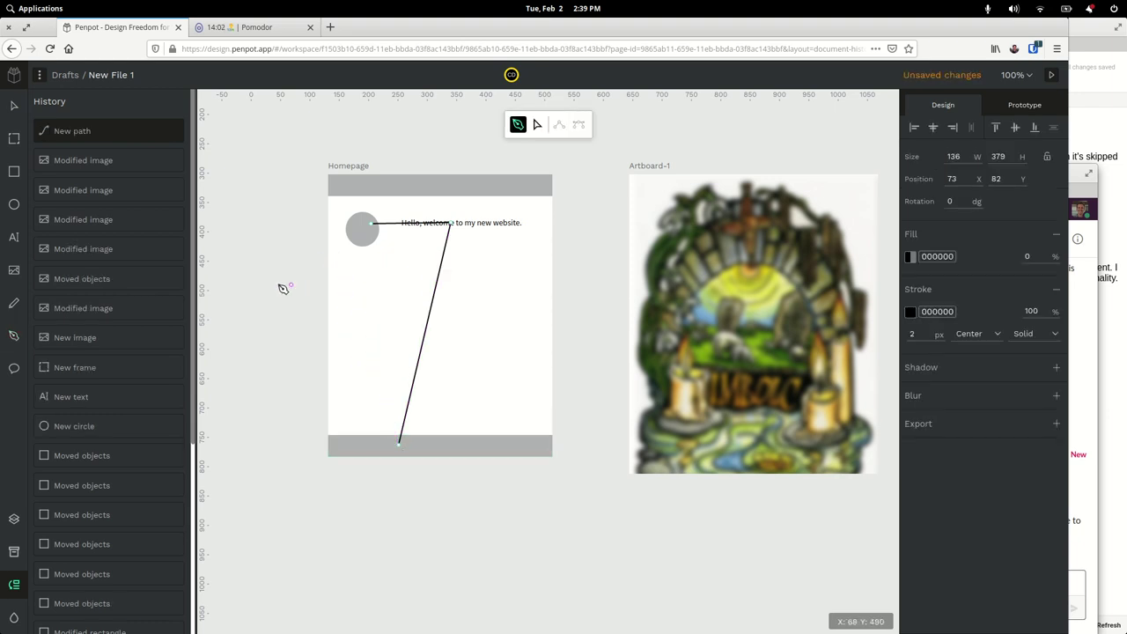
{"action": "left_click", "coordinate": [531, 128]}
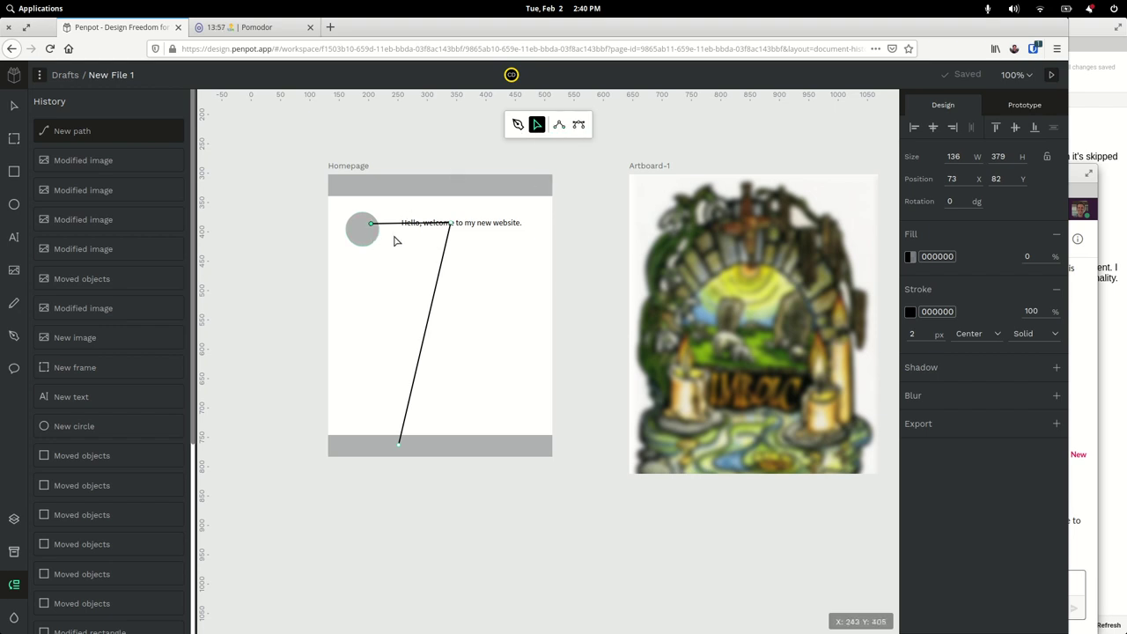
{"action": "key", "text": "ctrl+z"}
{"action": "key", "text": "ctrl+z"}
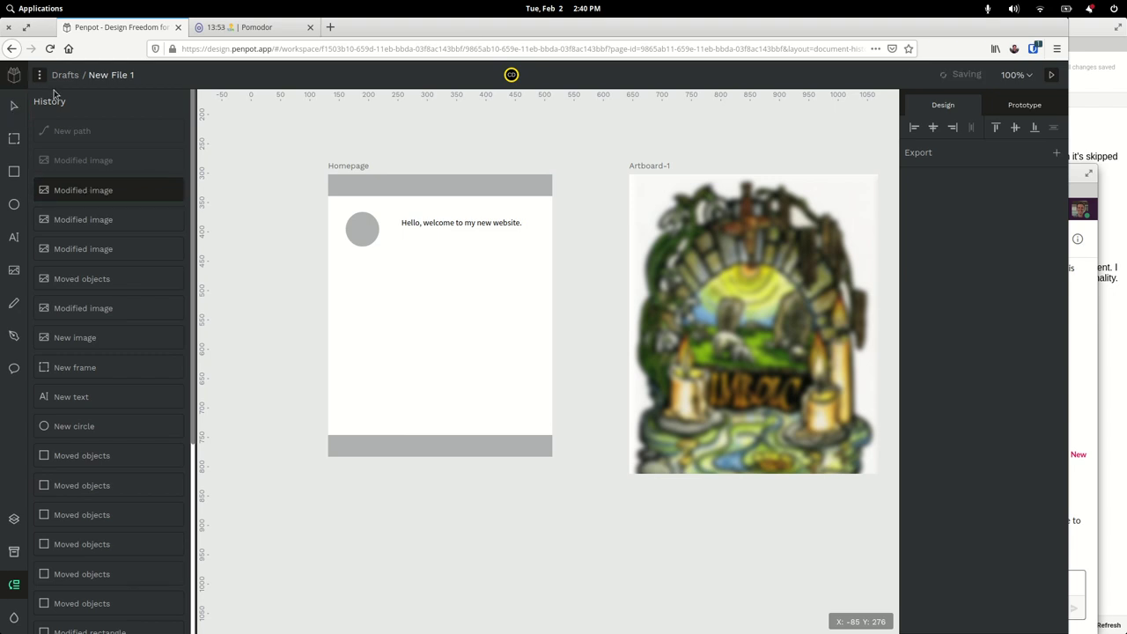
Try the Artboard and Ellipse tools, then exit to the dashboard via the Penpot logo.
{"action": "left_click", "coordinate": [5, 141]}
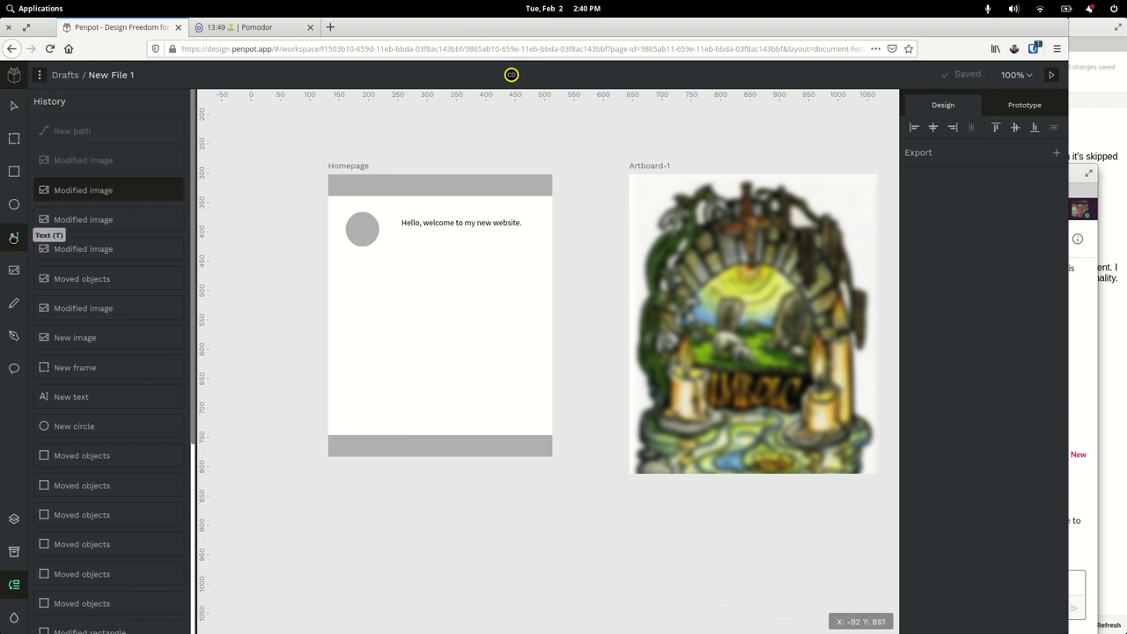
{"action": "left_click", "coordinate": [21, 208]}
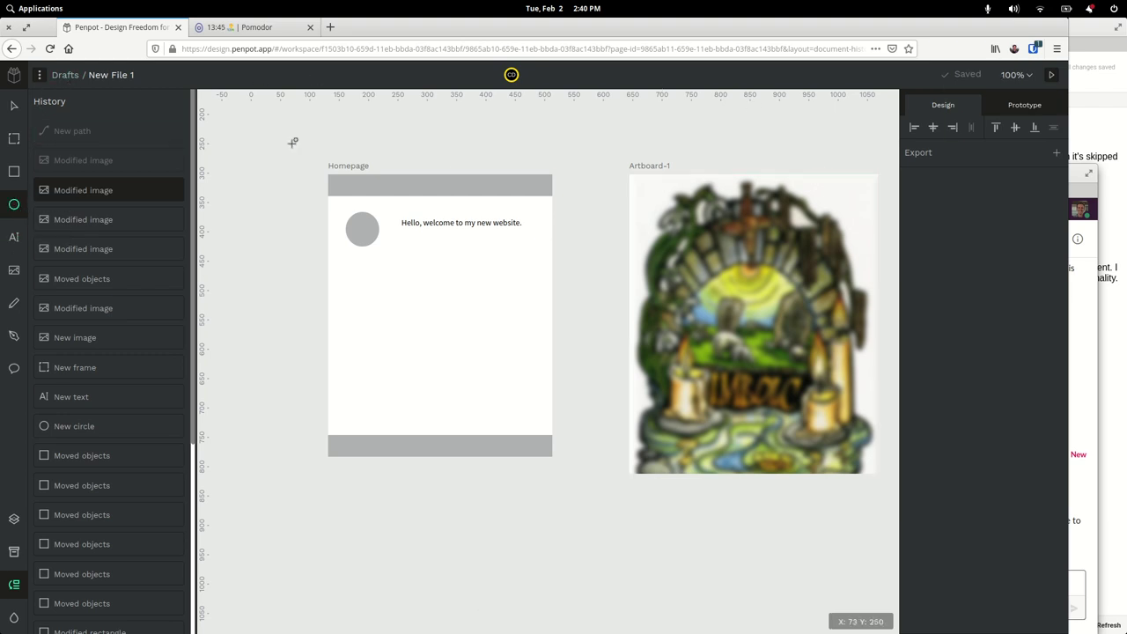
{"action": "left_click", "coordinate": [13, 77]}
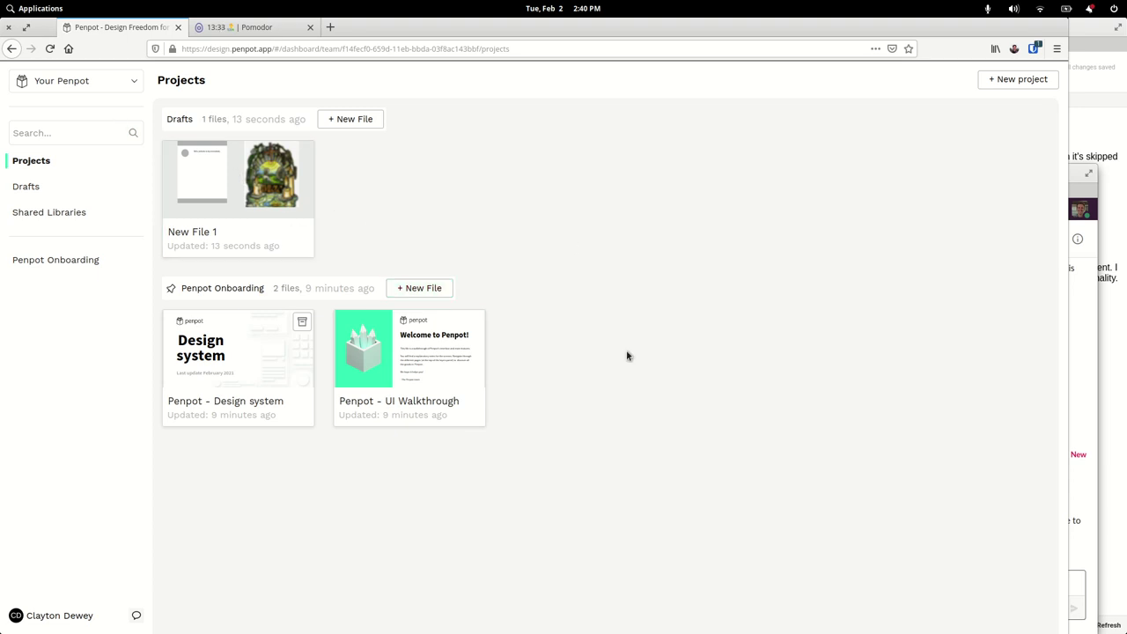
Load penpot.app in a new Firefox tab.
{"action": "mouse_move", "coordinate": [669, 630]}
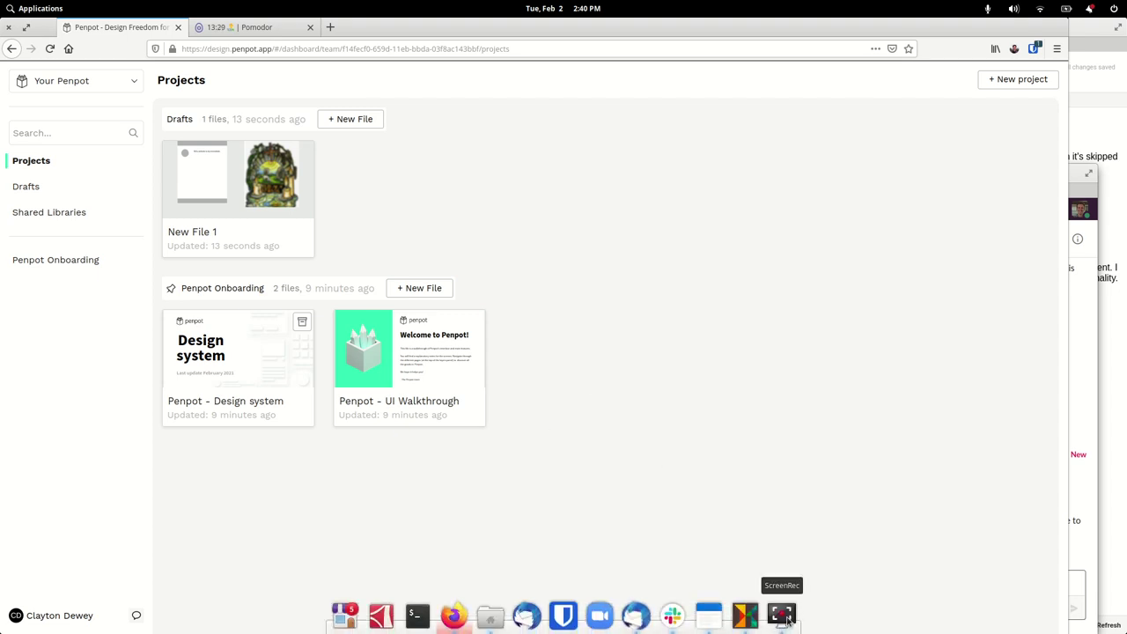
{"action": "left_click", "coordinate": [784, 617]}
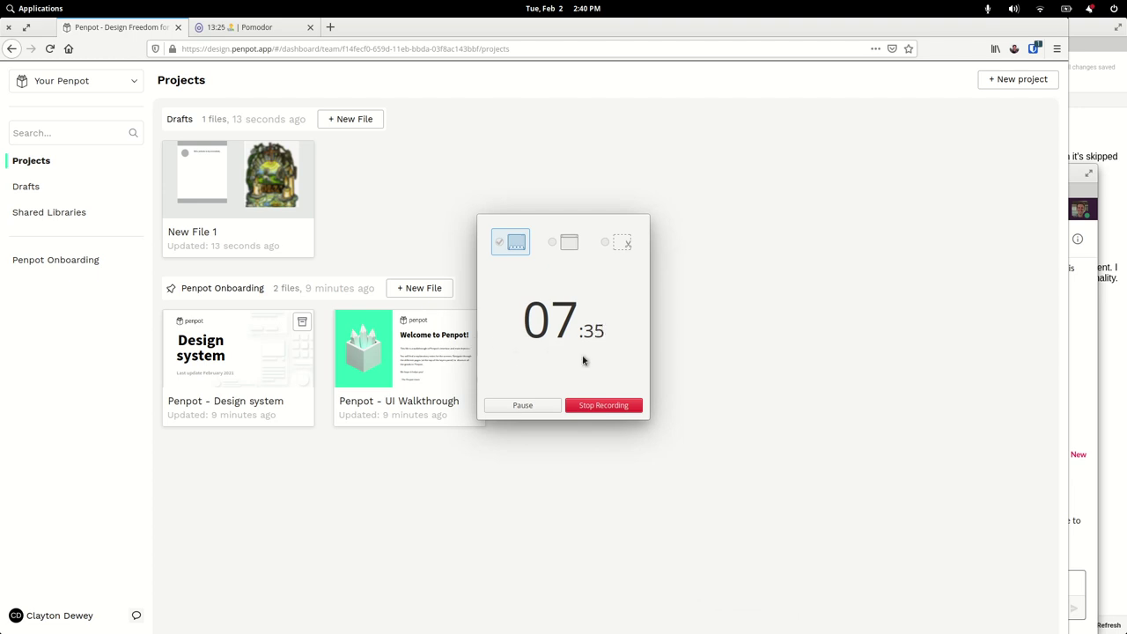
{"action": "left_click", "coordinate": [330, 28]}
{"action": "type", "text": "penpot.app"}
{"action": "key", "text": "Return"}
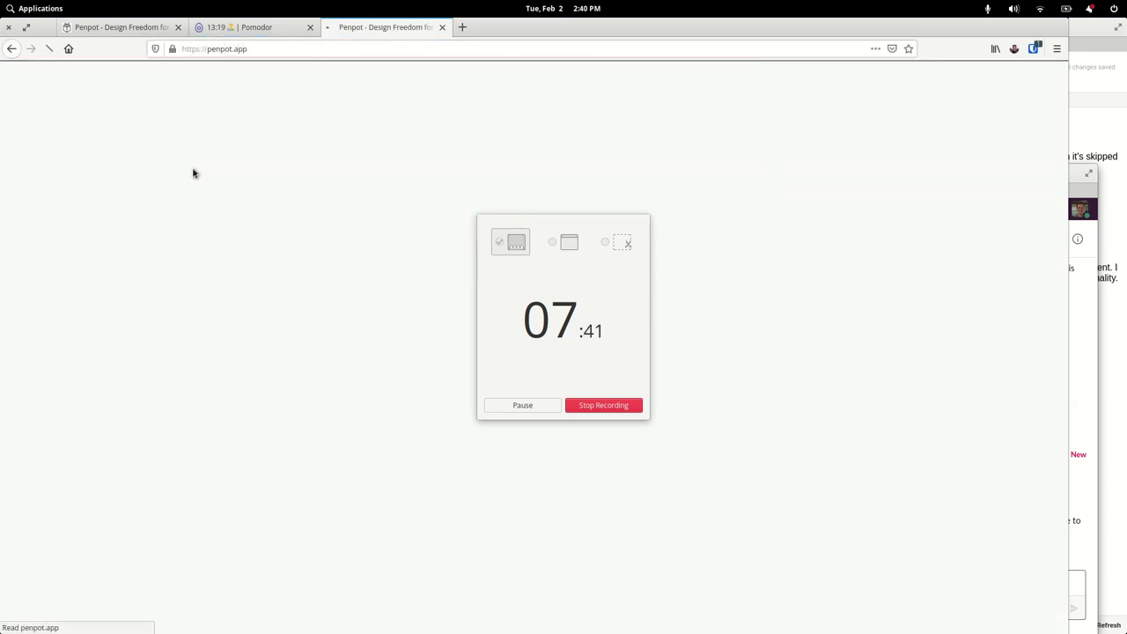